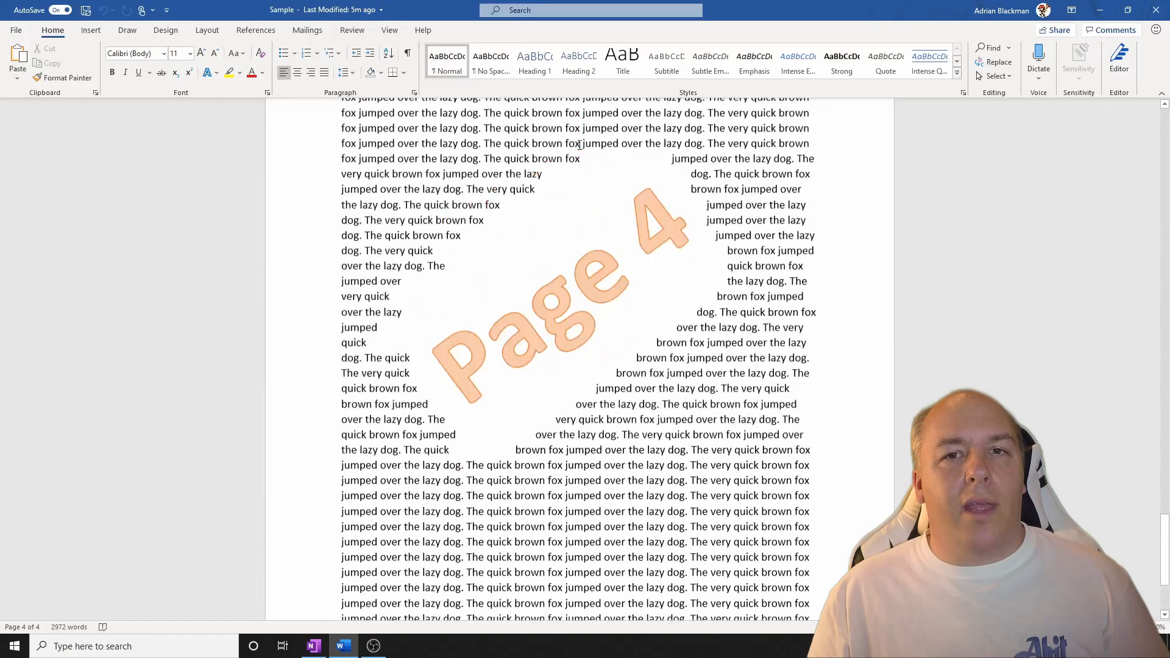
# Insert a Continuous section break before the first word of page 2.
pyautogui.scroll(18, 575, 146)
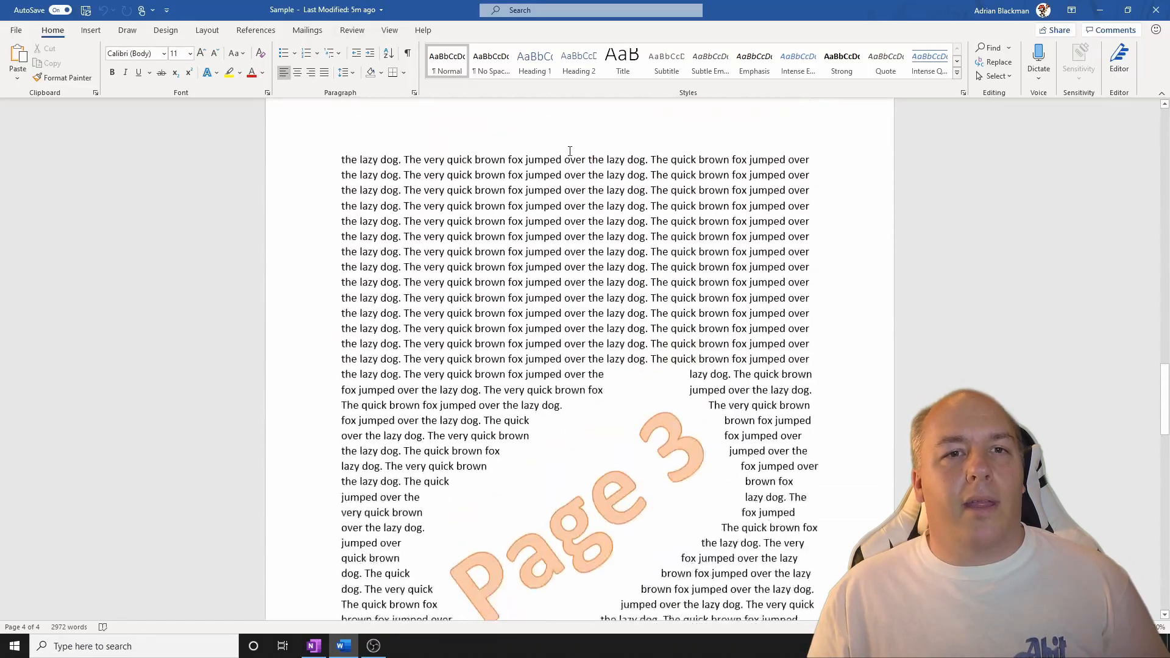
pyautogui.scroll(5, 569, 149)
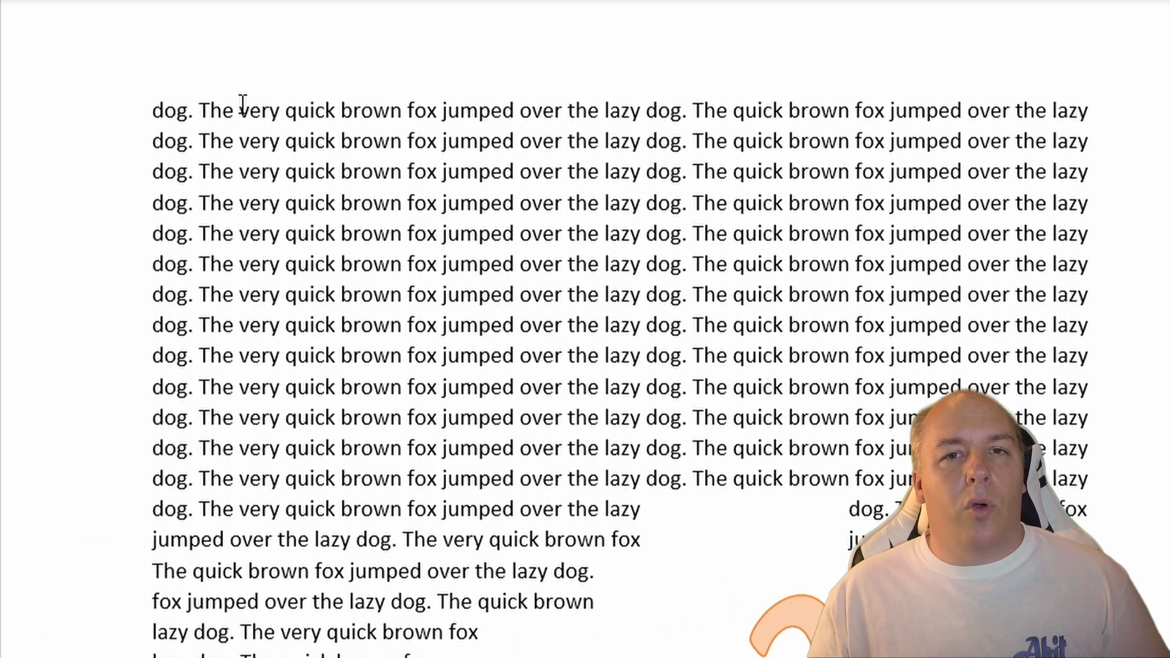
pyautogui.scroll(1, 243, 105)
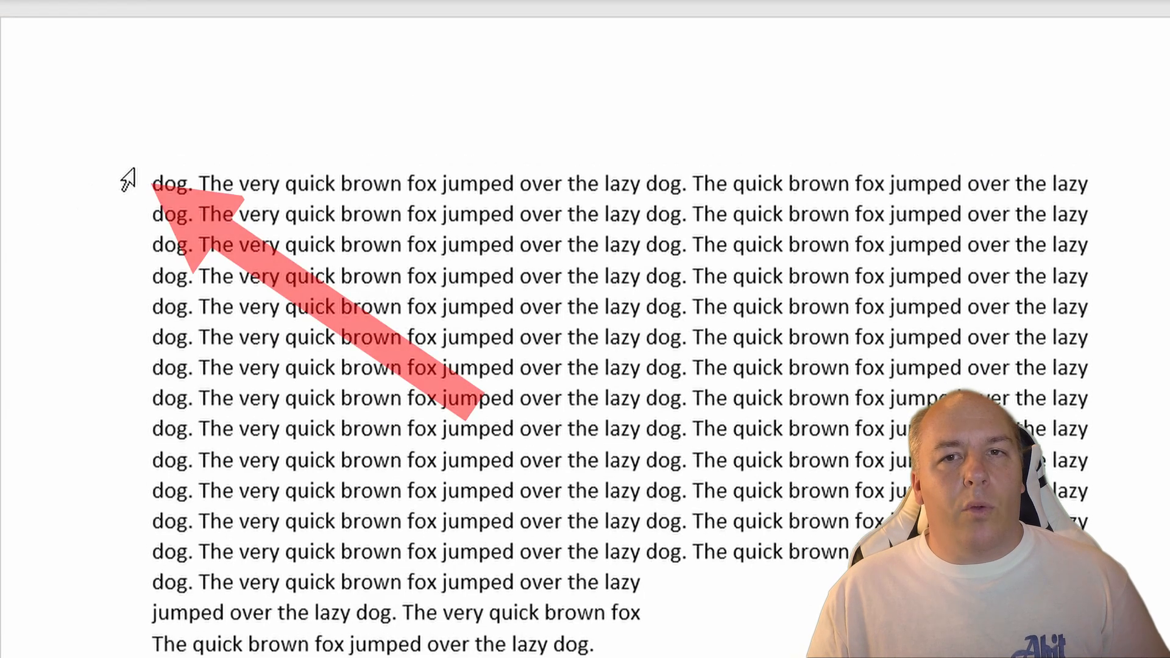
pyautogui.click(151, 191)
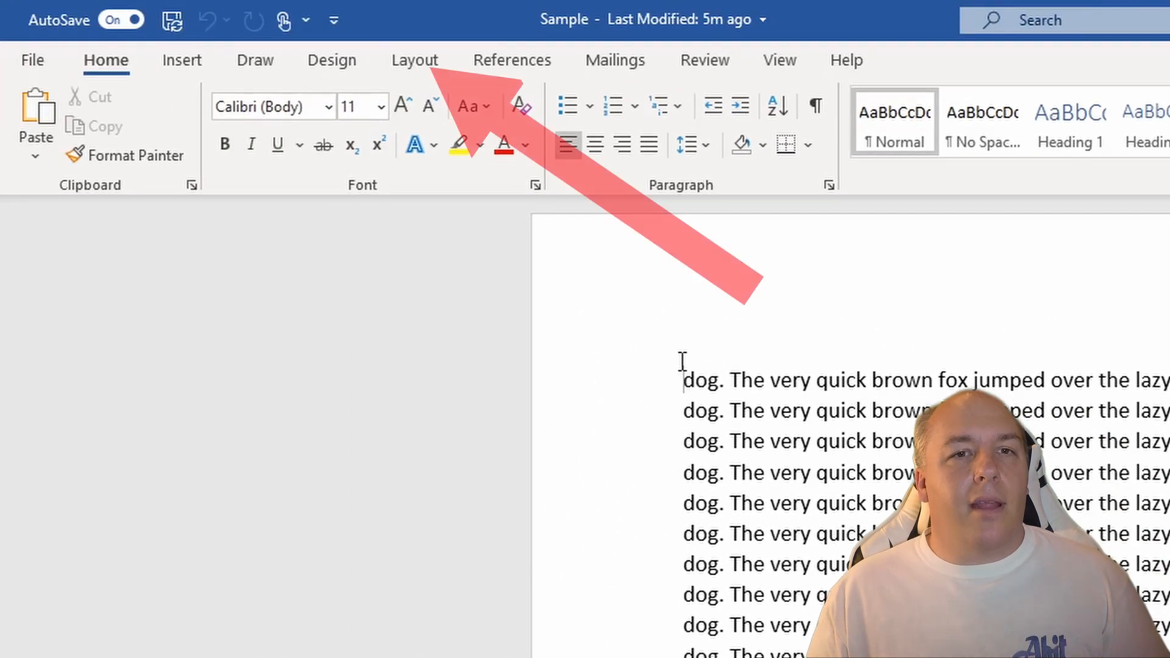
pyautogui.click(412, 72)
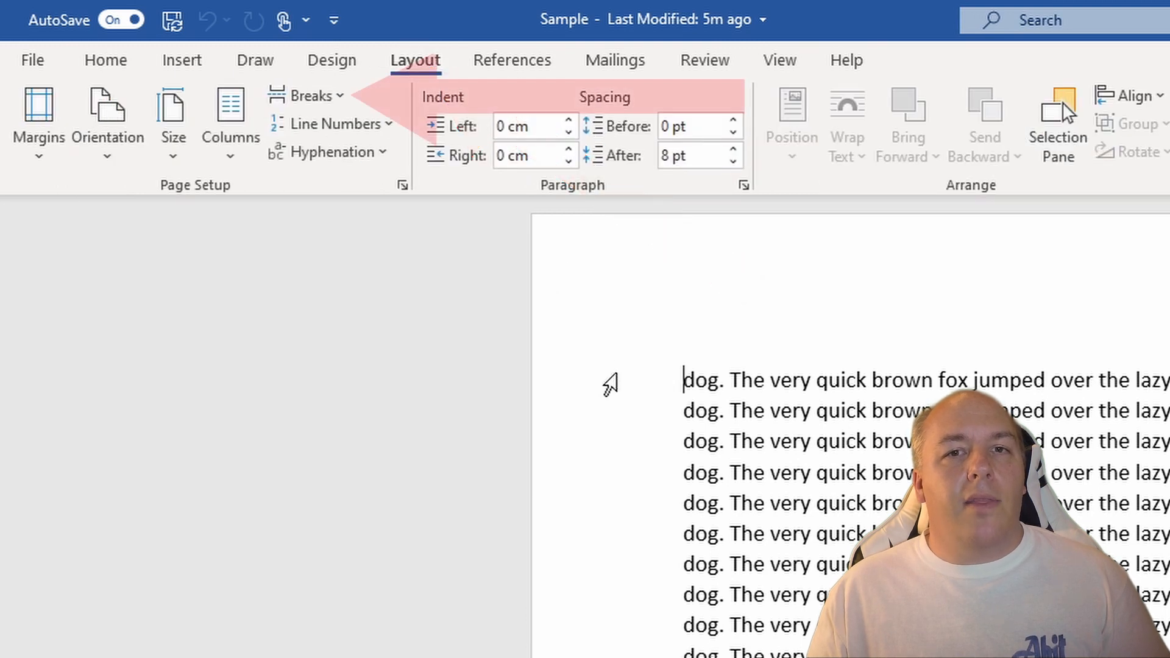
pyautogui.click(342, 98)
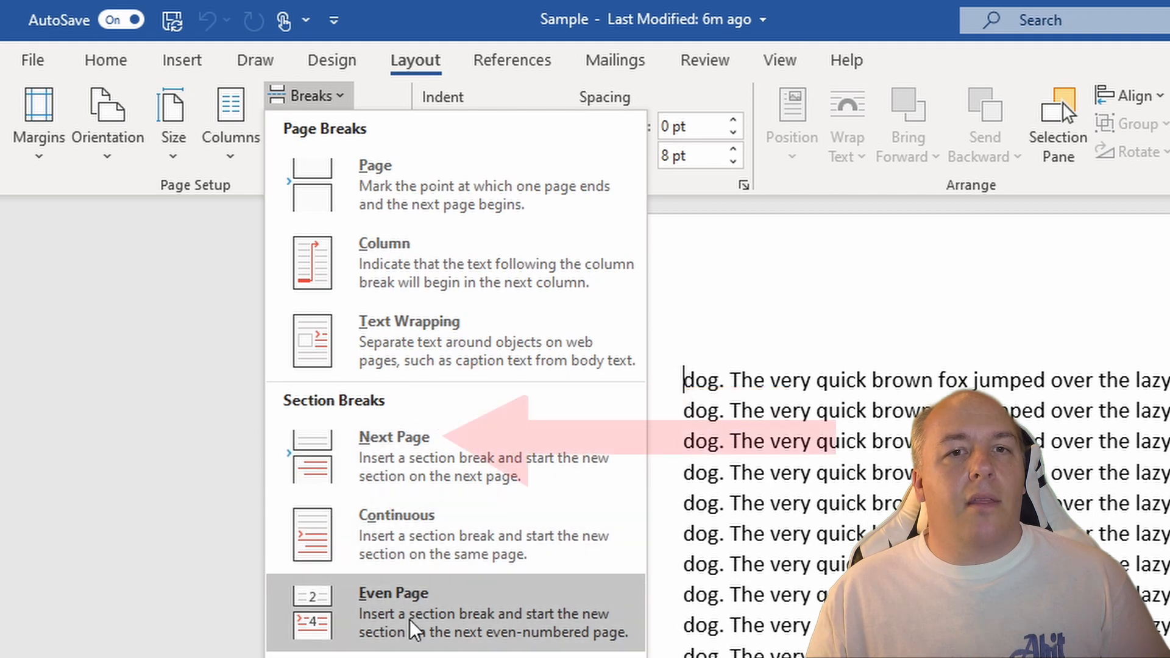
pyautogui.click(401, 546)
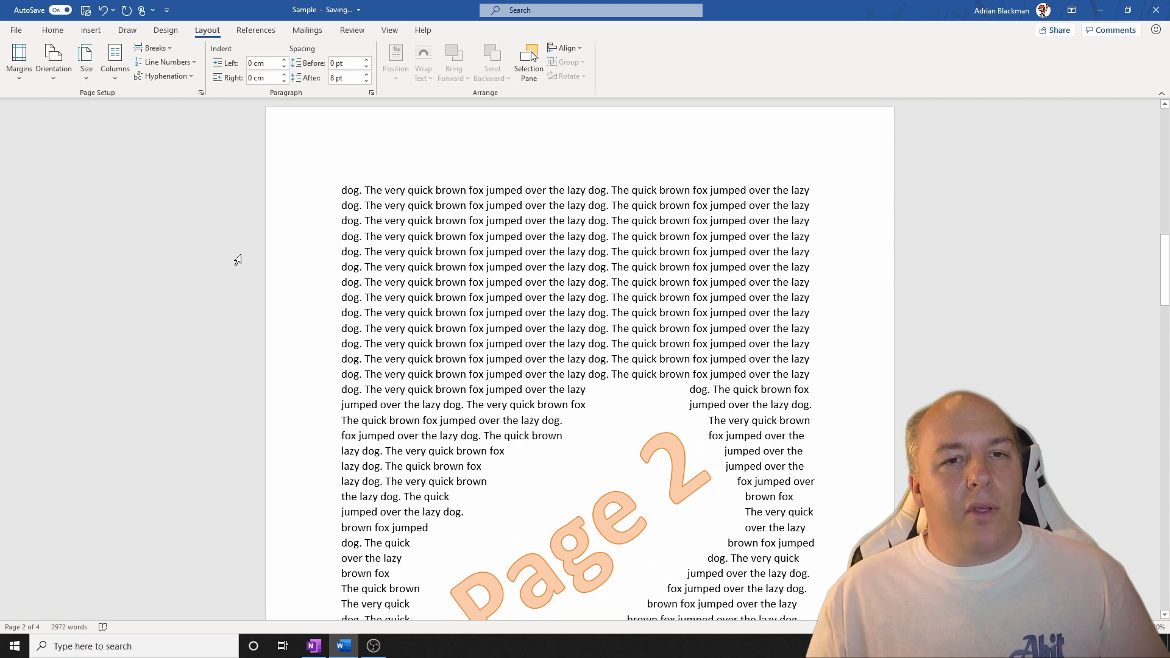
# Insert a Continuous section break before the first word of page 3.
pyautogui.scroll(-6, 238, 260)
pyautogui.scroll(-5, 244, 241)
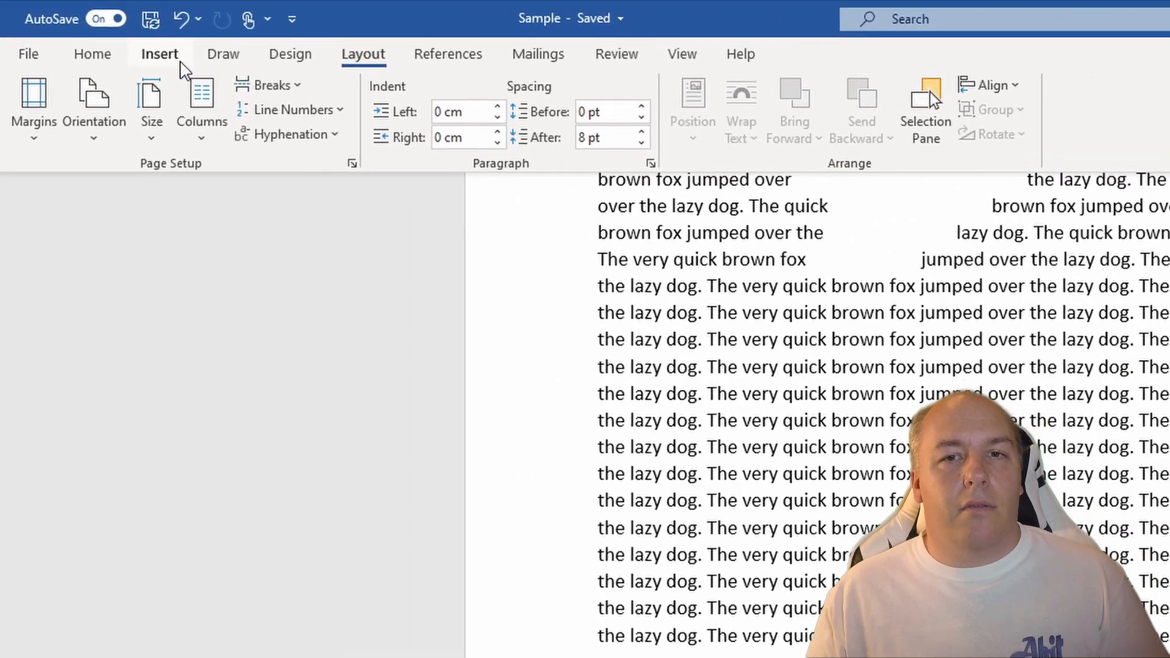
pyautogui.click(177, 62)
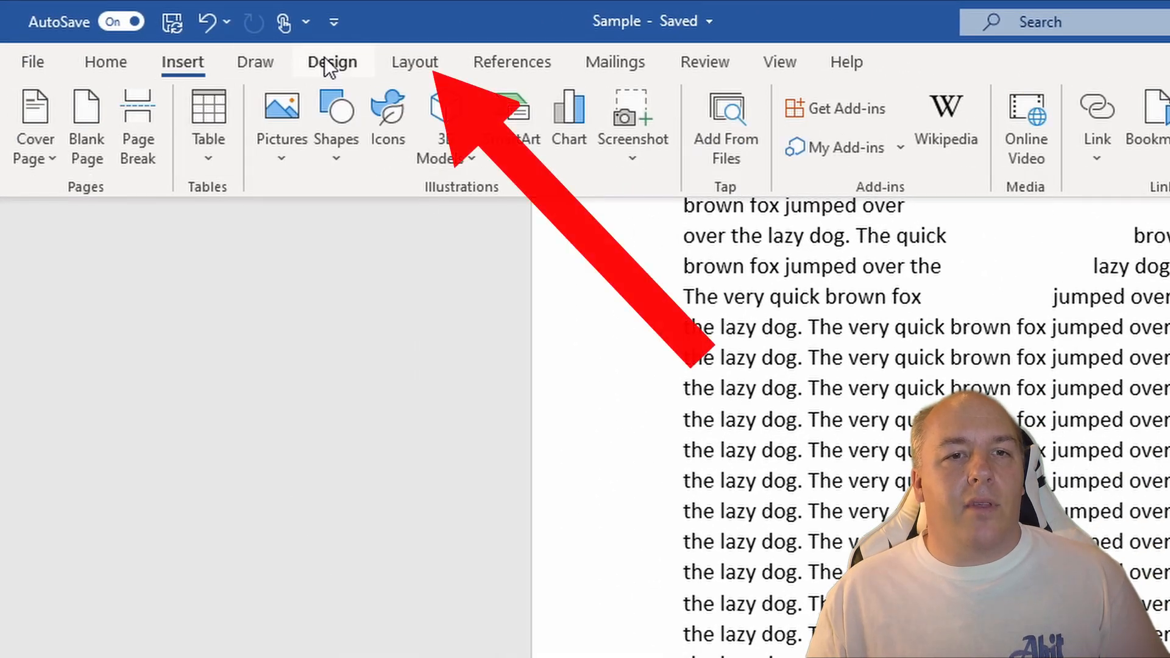
pyautogui.click(411, 64)
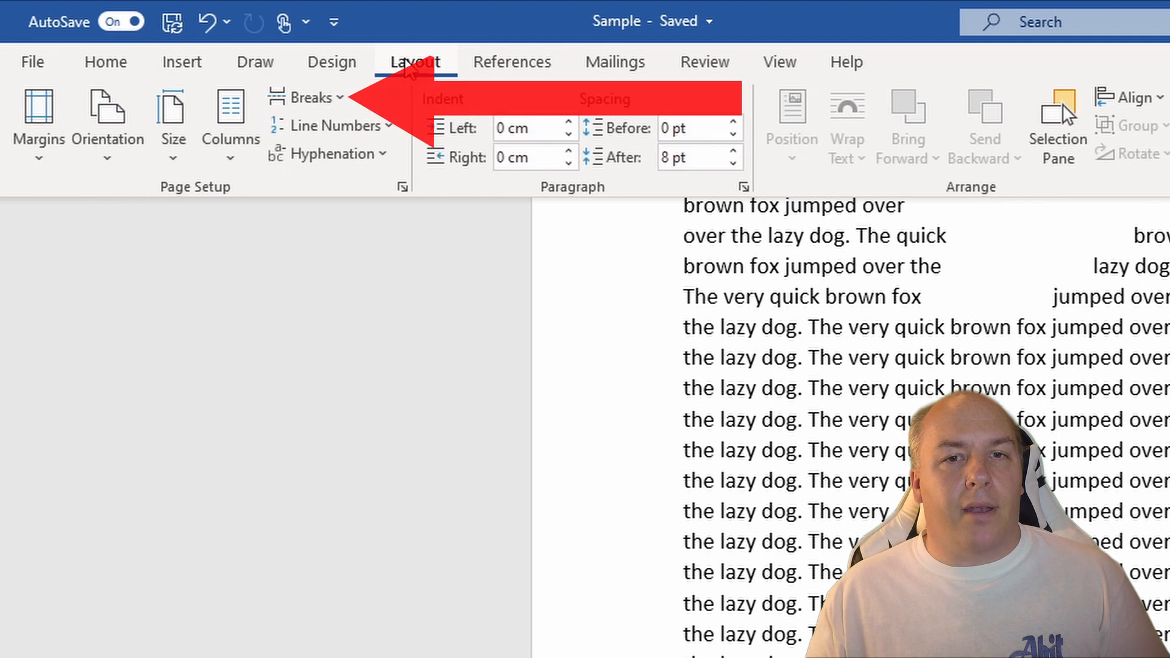
pyautogui.click(332, 101)
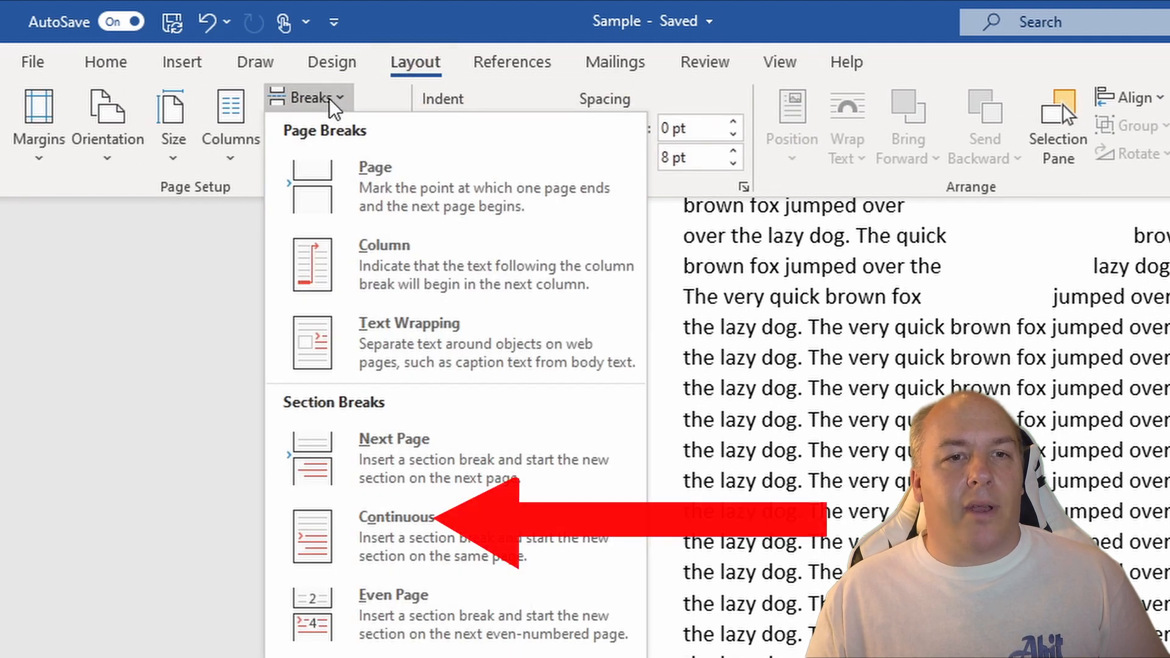
pyautogui.click(415, 537)
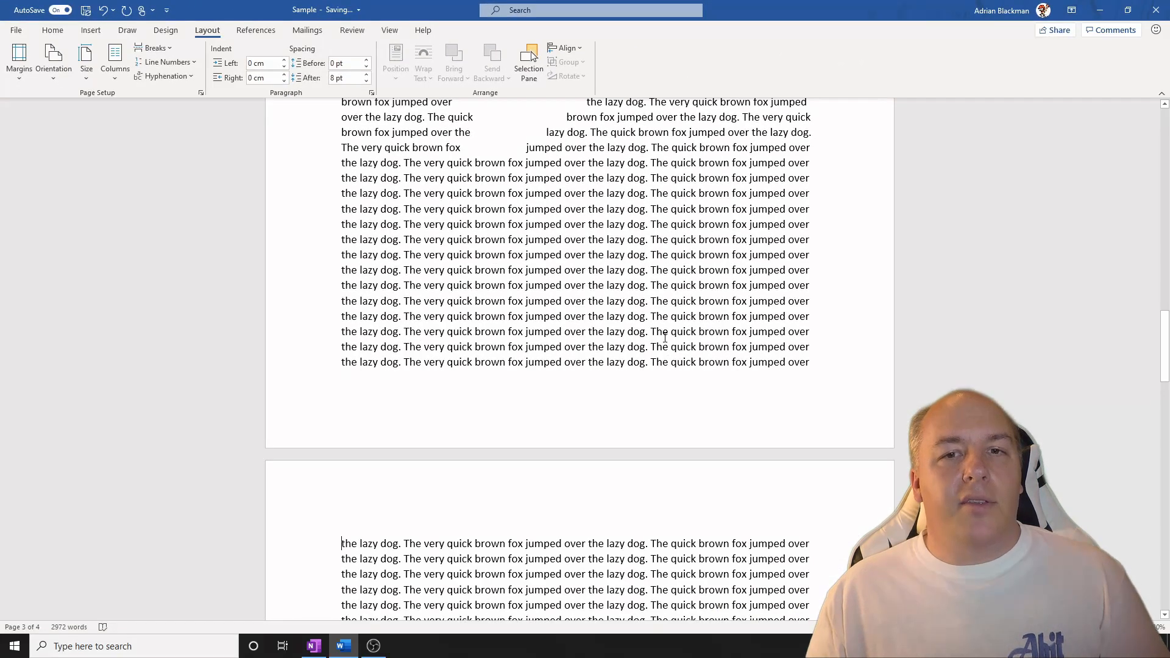
# Set the orientation of the section containing page 2 to Landscape.
pyautogui.scroll(4, 665, 337)
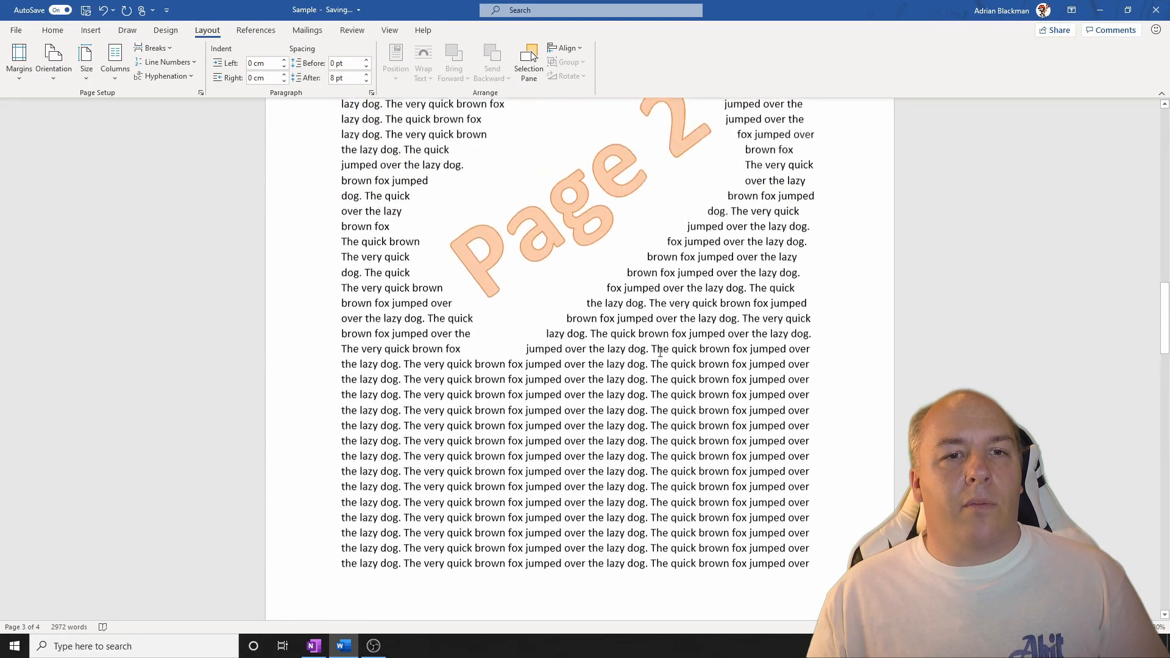
pyautogui.scroll(6, 660, 352)
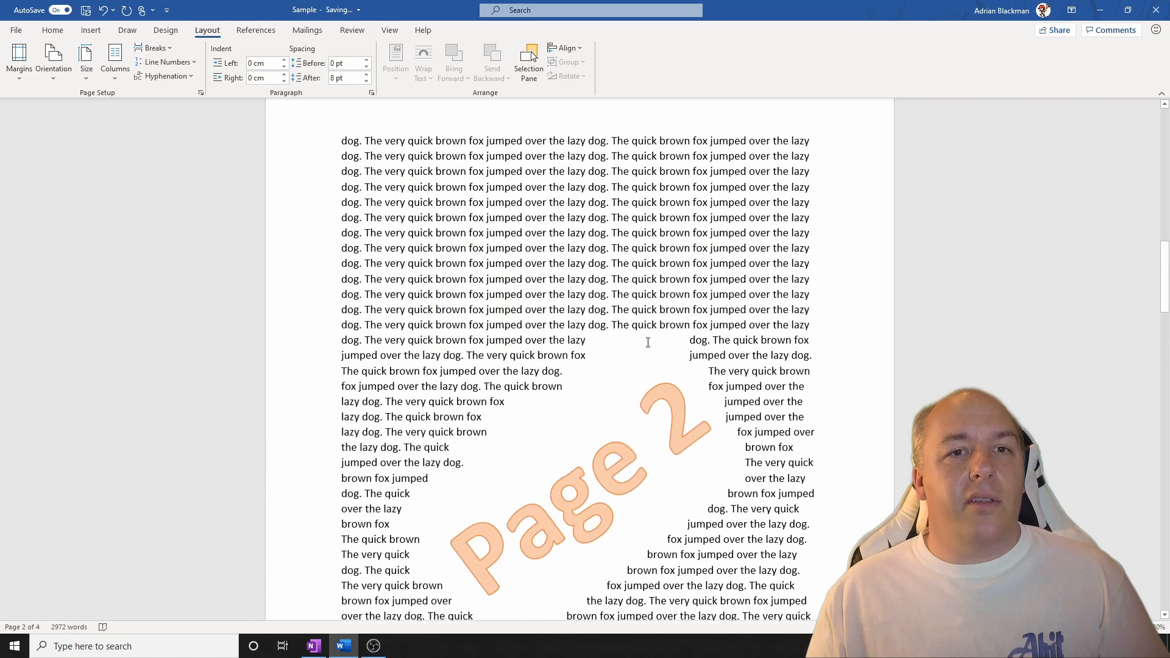
pyautogui.scroll(-1, 650, 342)
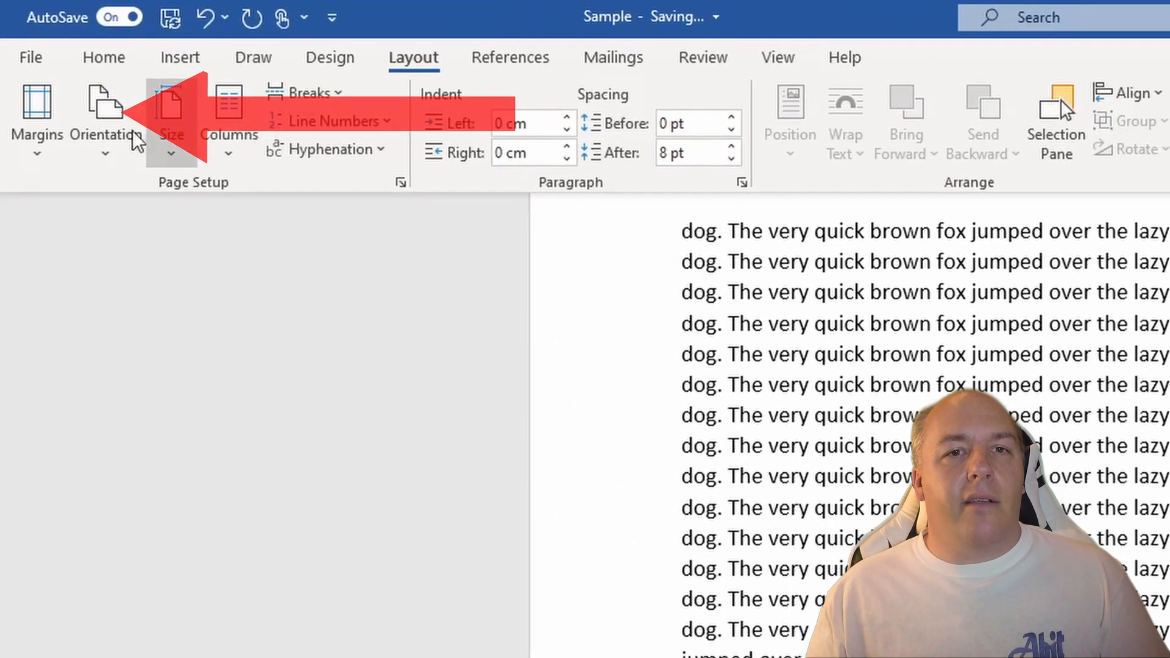
pyautogui.click(104, 131)
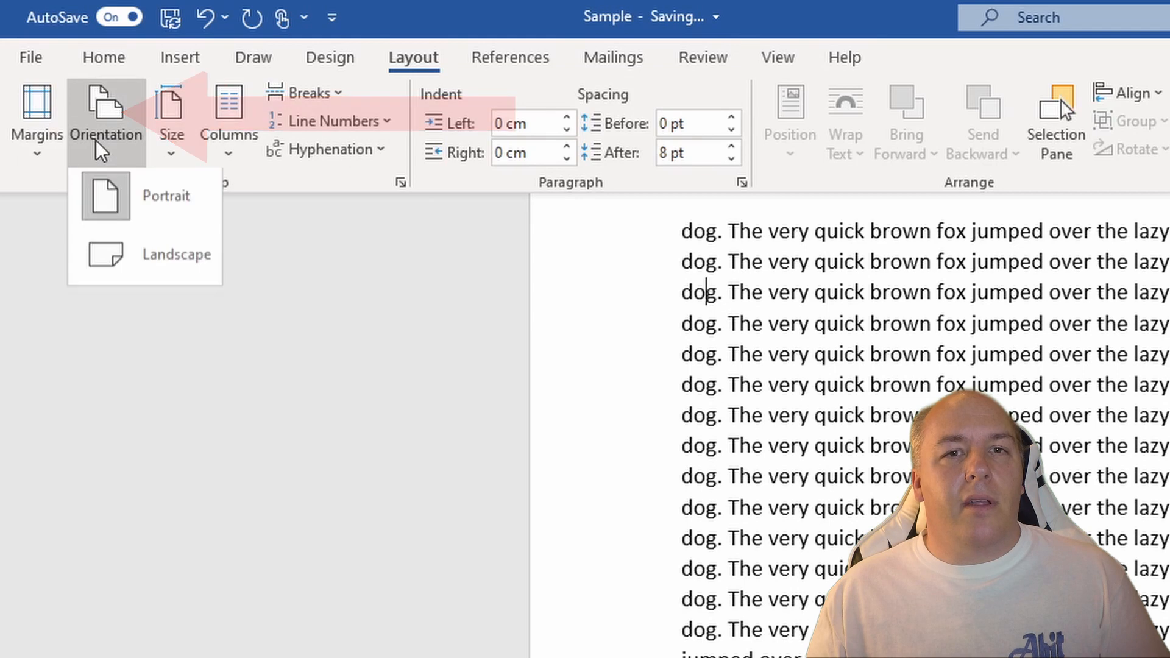
pyautogui.click(206, 261)
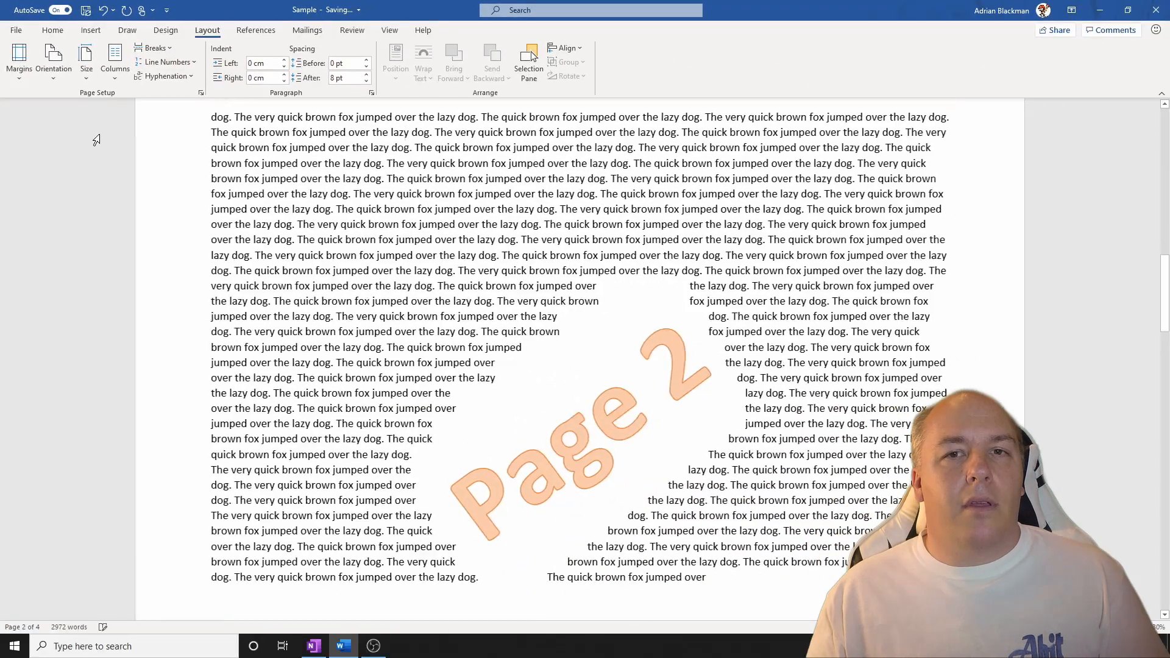
# Review the page orientation of the pages before and after page 2.
pyautogui.scroll(10, 596, 402)
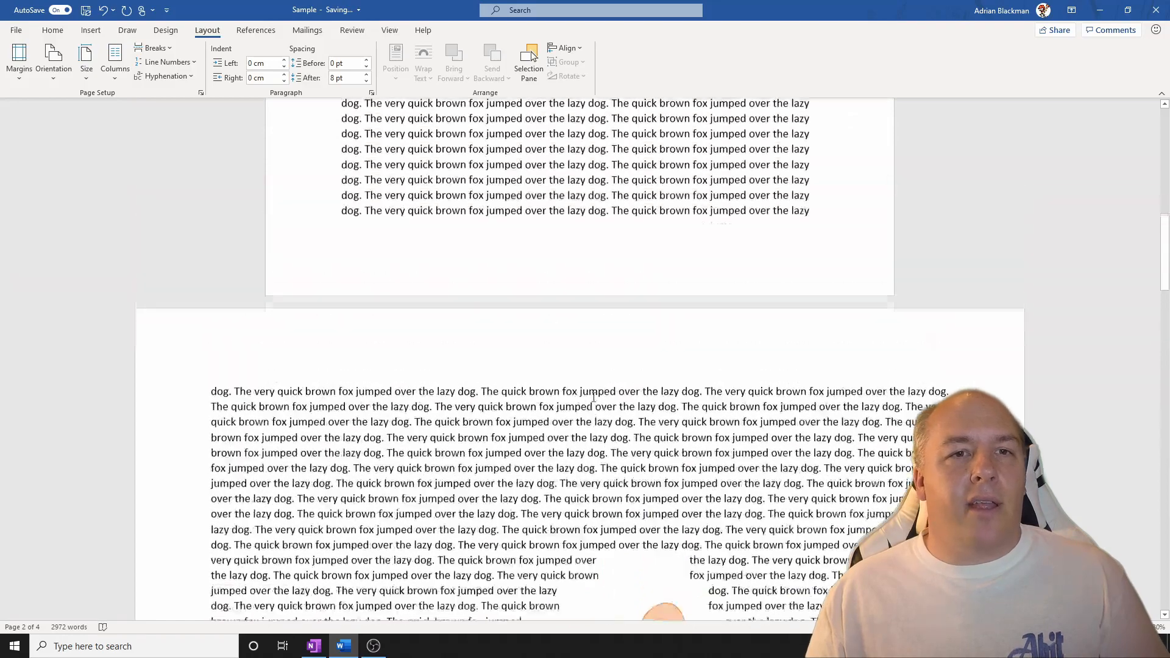
pyautogui.scroll(-10, 589, 385)
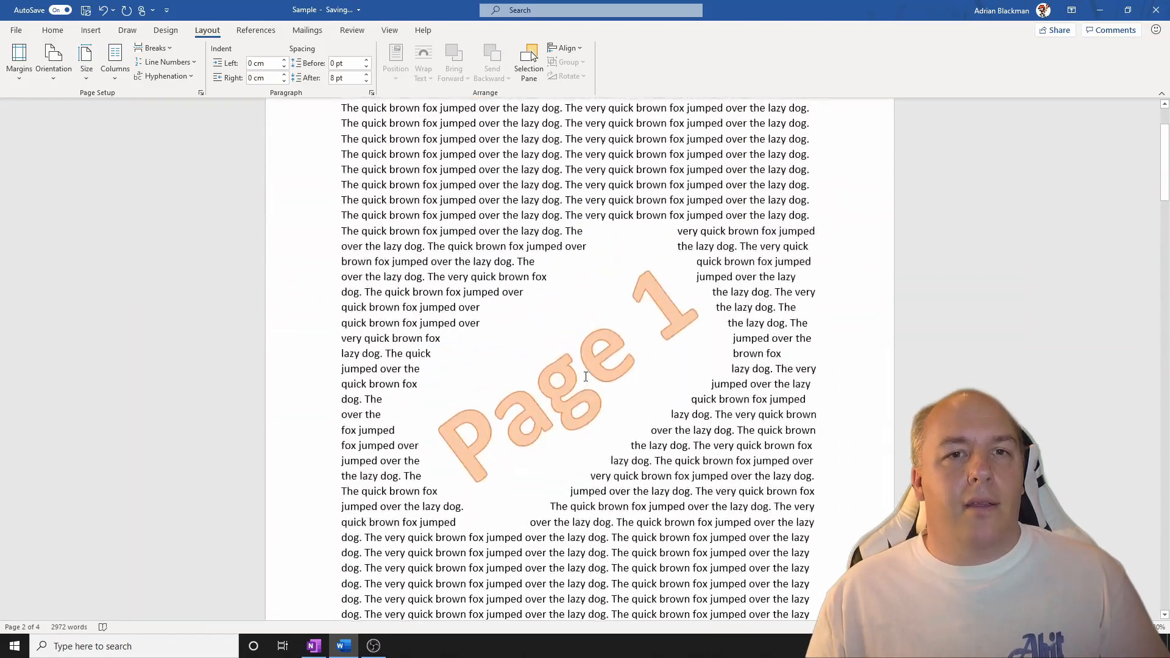
pyautogui.scroll(-10, 582, 376)
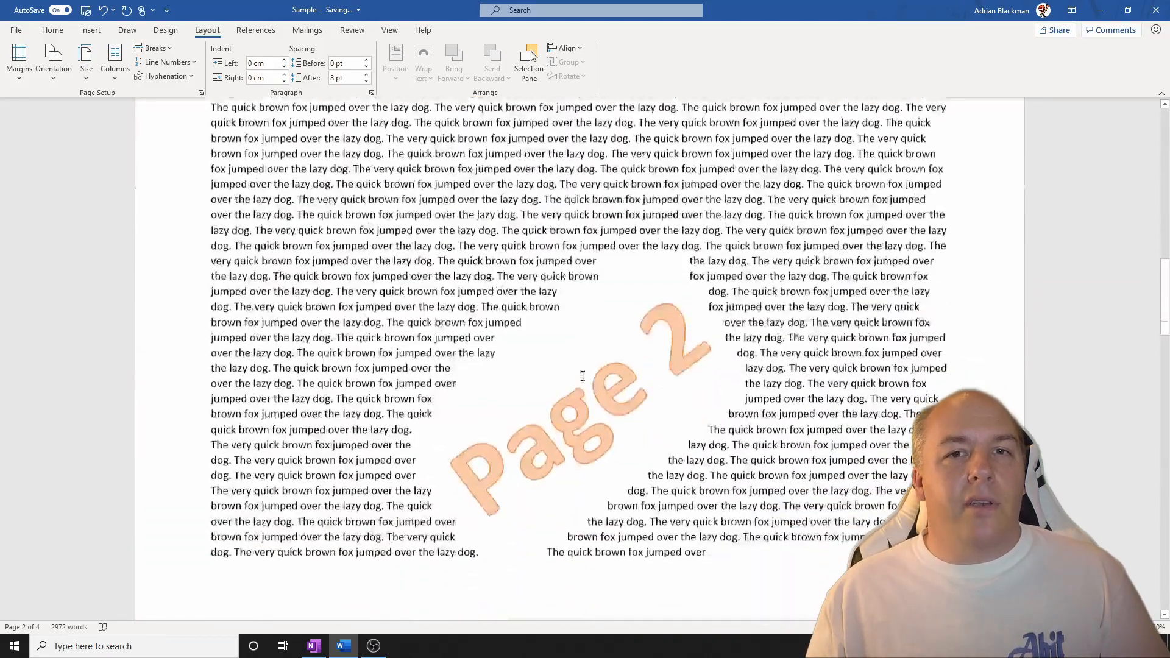
pyautogui.scroll(-10, 581, 372)
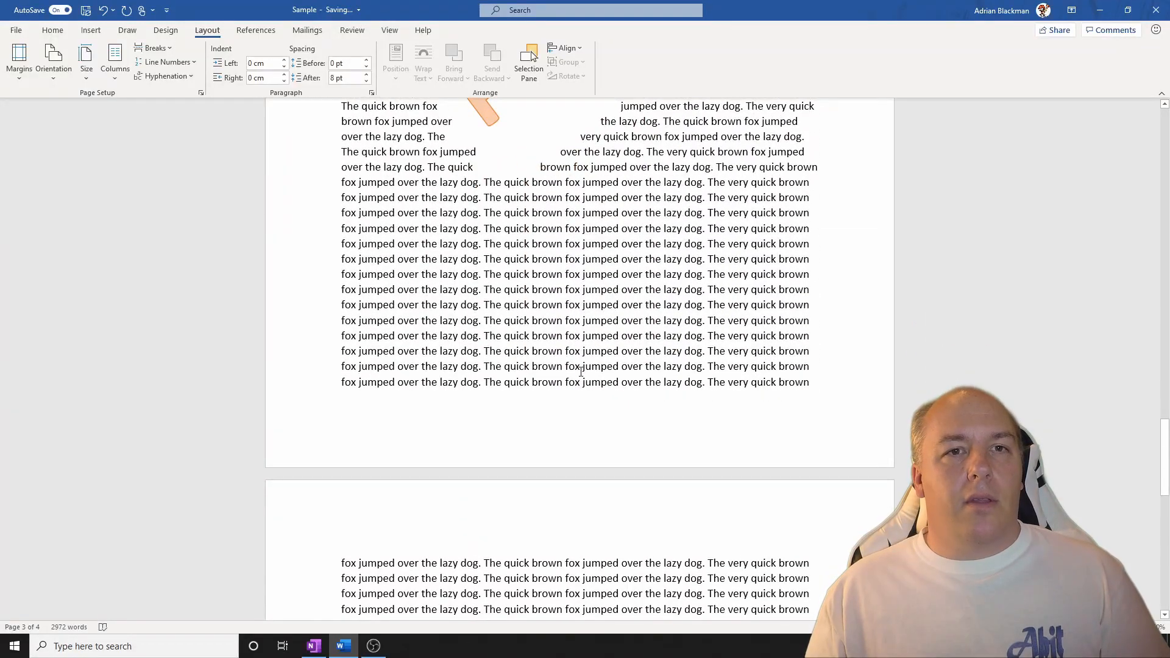
pyautogui.scroll(10, 581, 372)
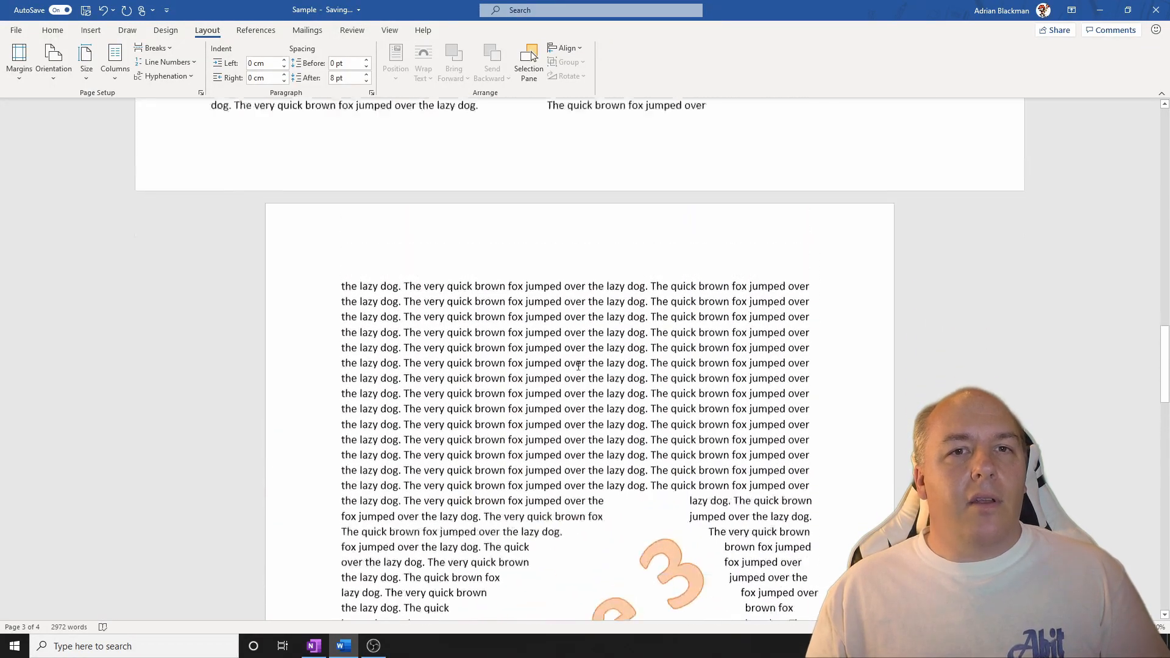
pyautogui.scroll(10, 578, 366)
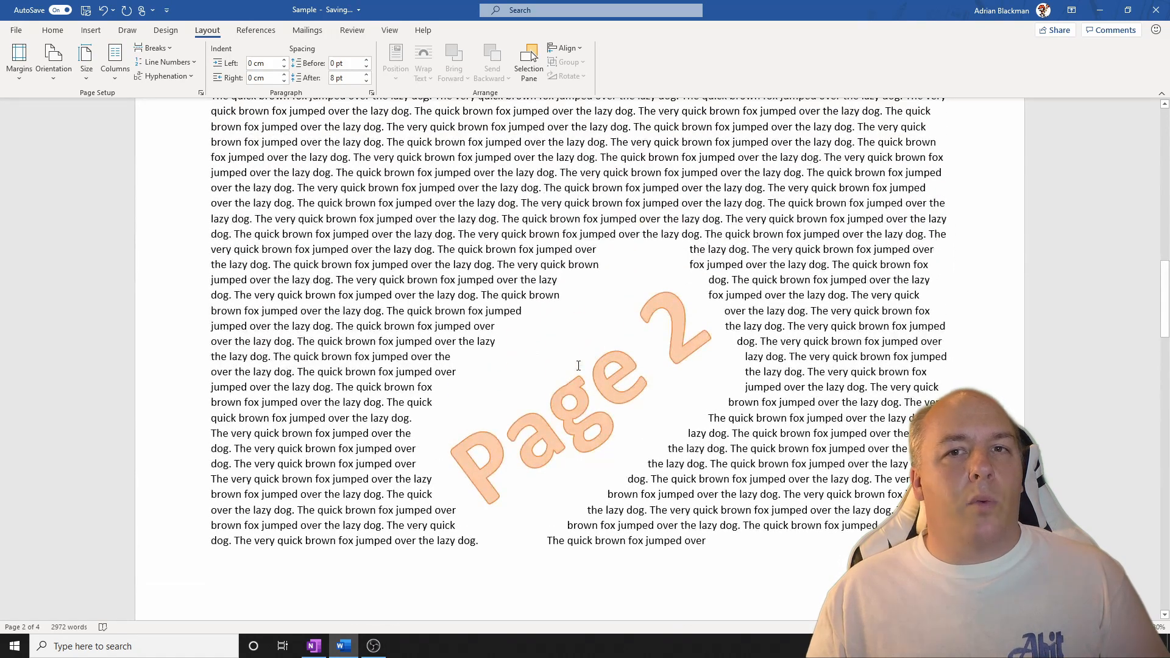
pyautogui.scroll(2, 577, 364)
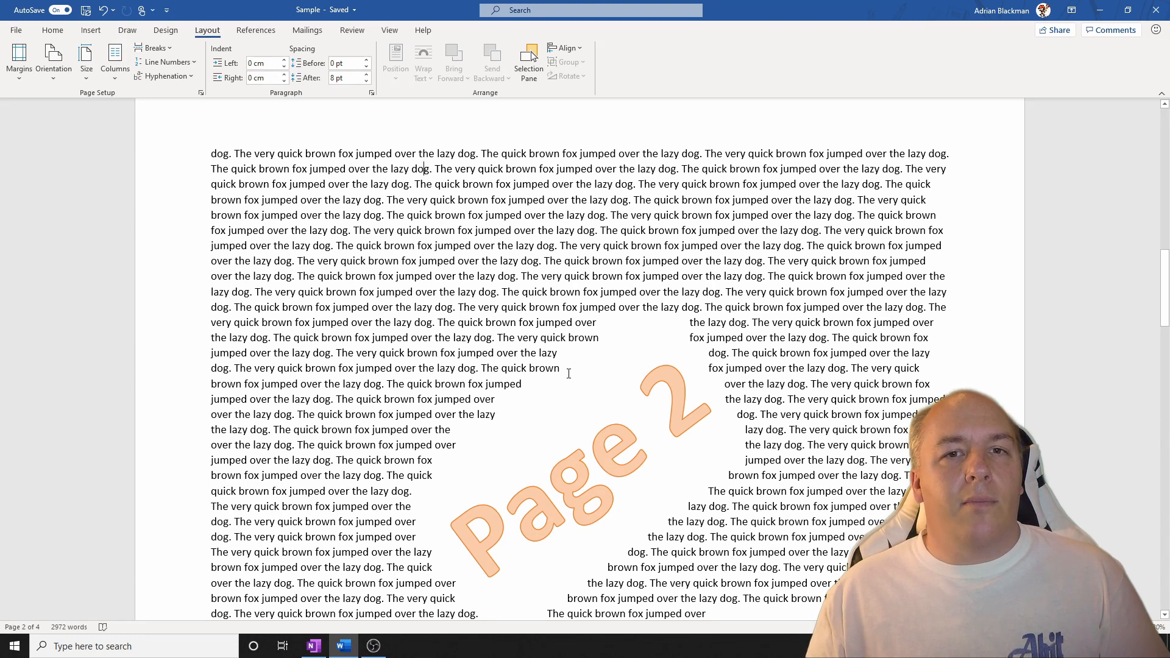
# Set the passage from the third to the sixth line of page 4 to Landscape orientation, applied to Selected text only.
pyautogui.scroll(-8, 568, 373)
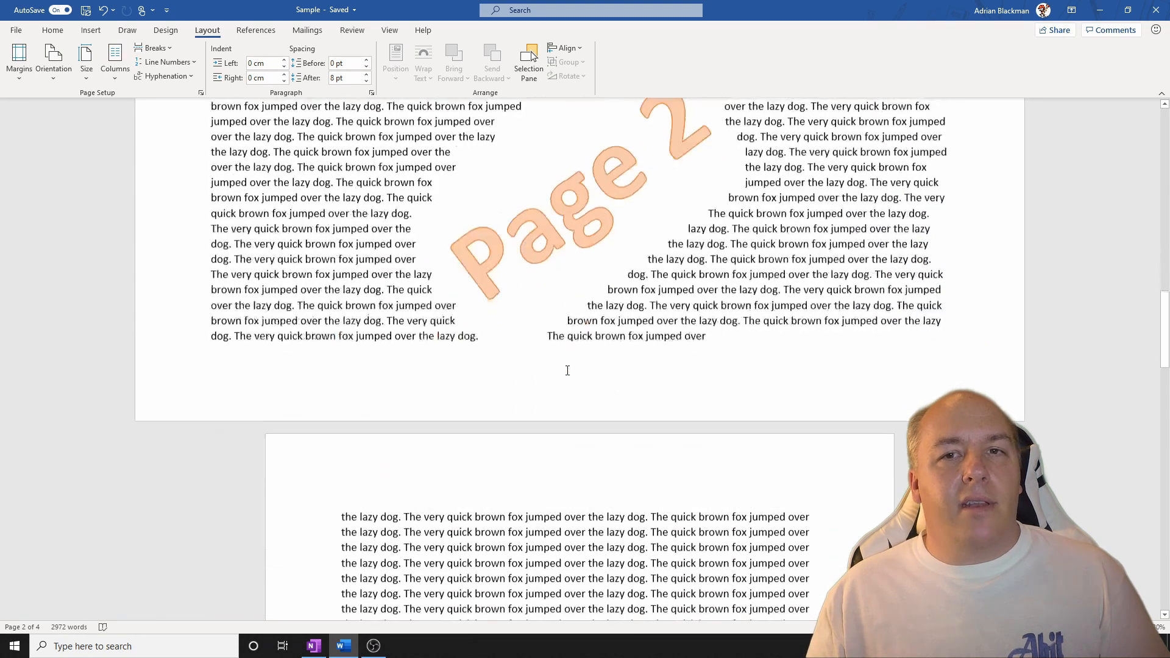
pyautogui.scroll(-10, 568, 370)
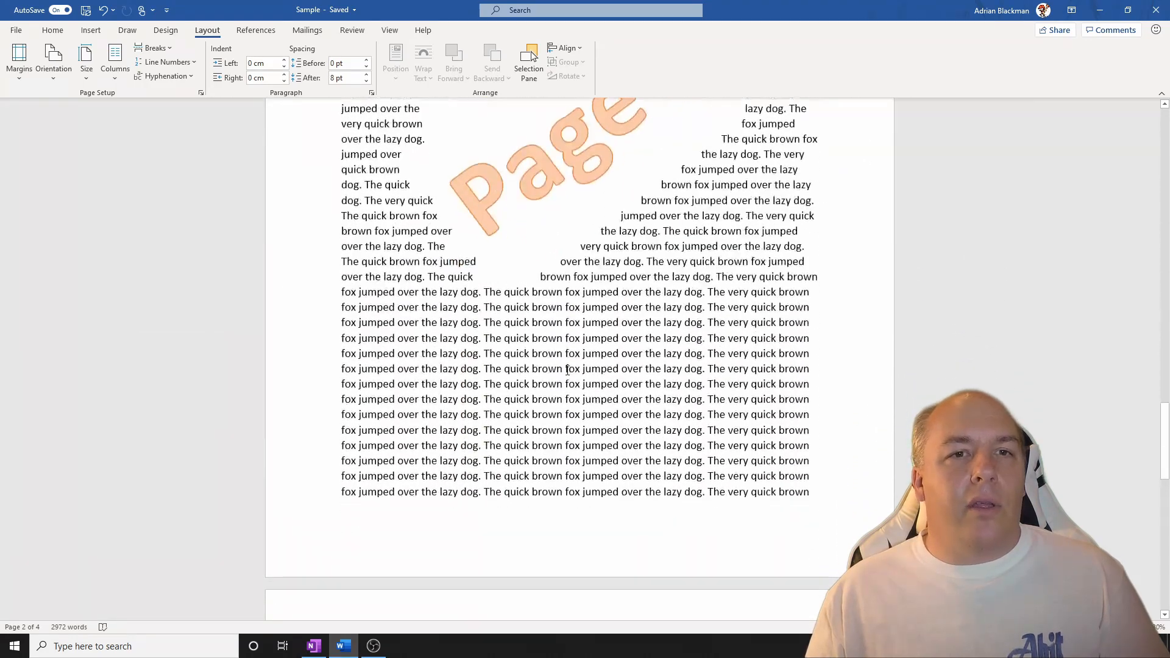
pyautogui.scroll(-6, 568, 370)
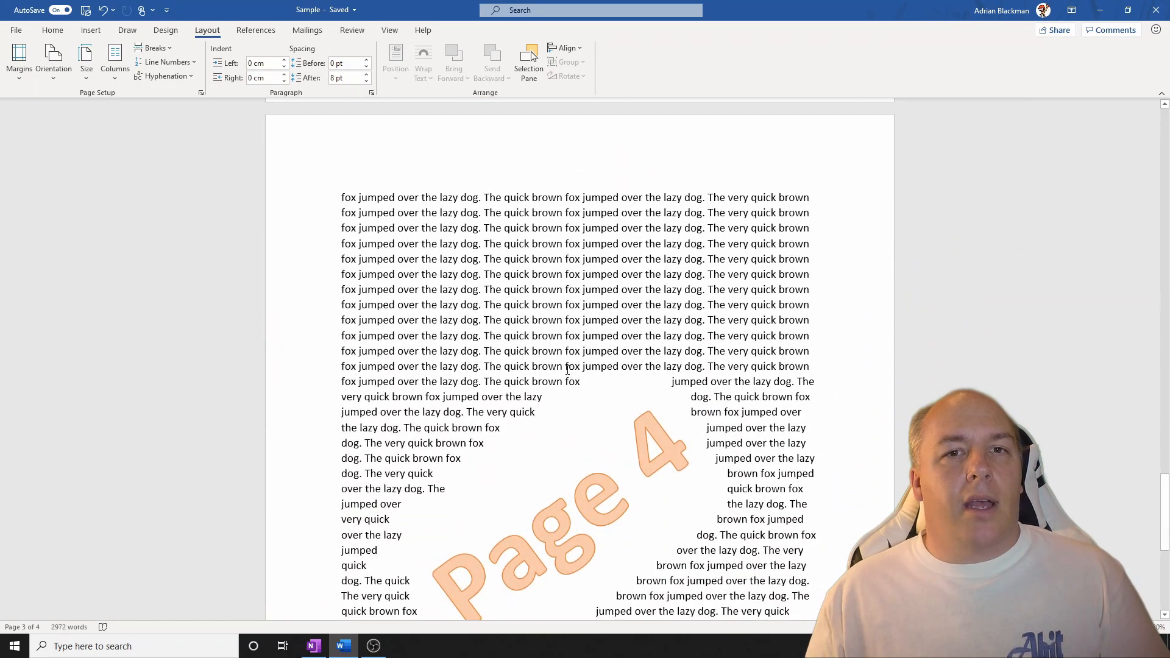
pyautogui.scroll(-2, 567, 370)
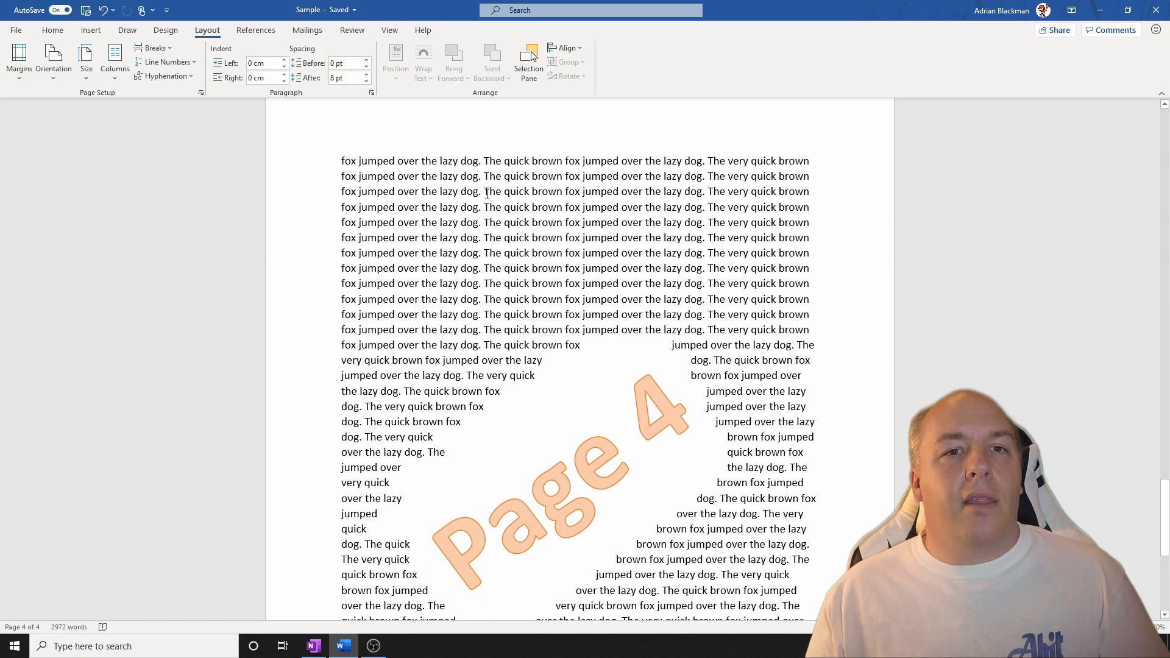
pyautogui.moveTo(484, 191); pyautogui.dragTo(475, 238)
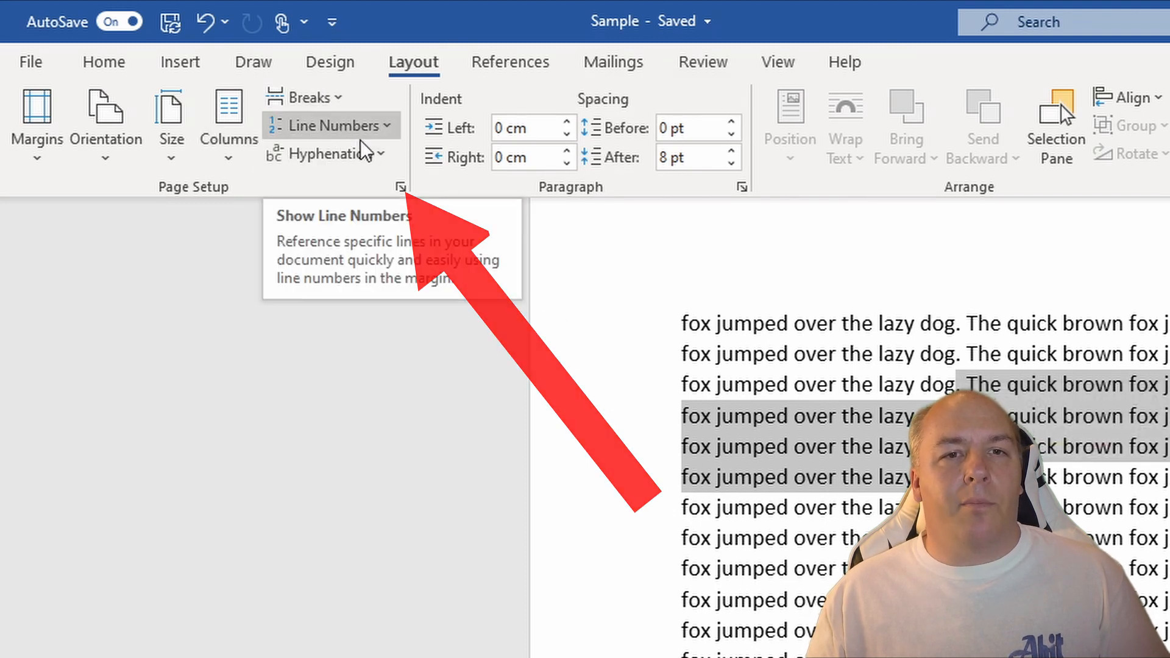
pyautogui.click(400, 188)
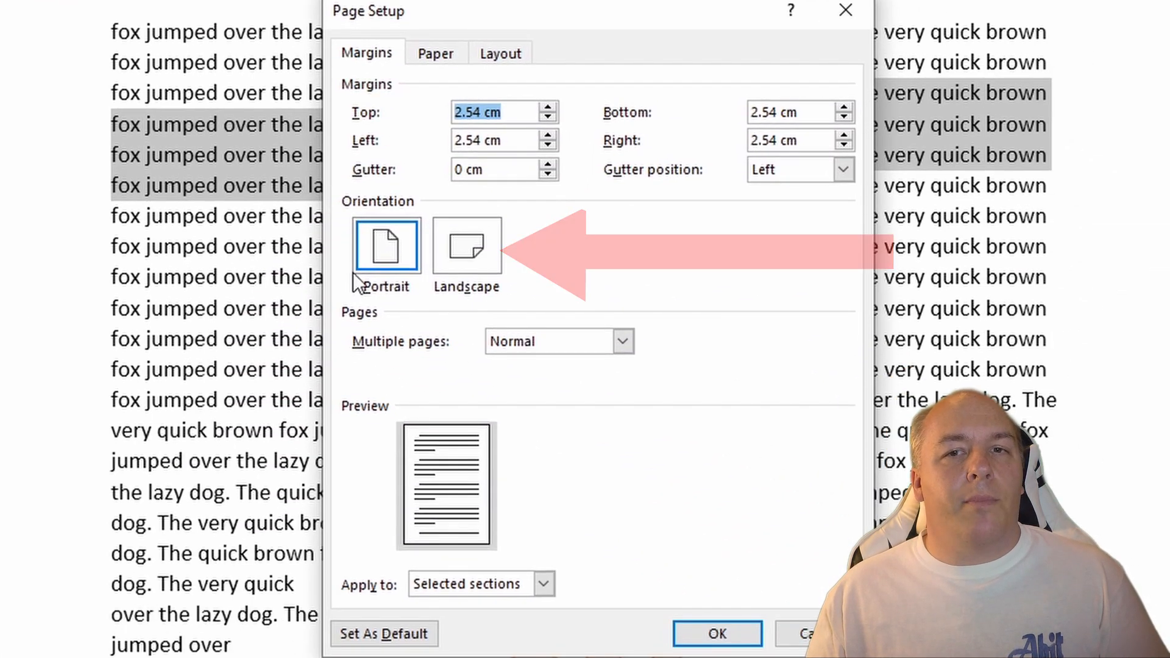
pyautogui.click(485, 248)
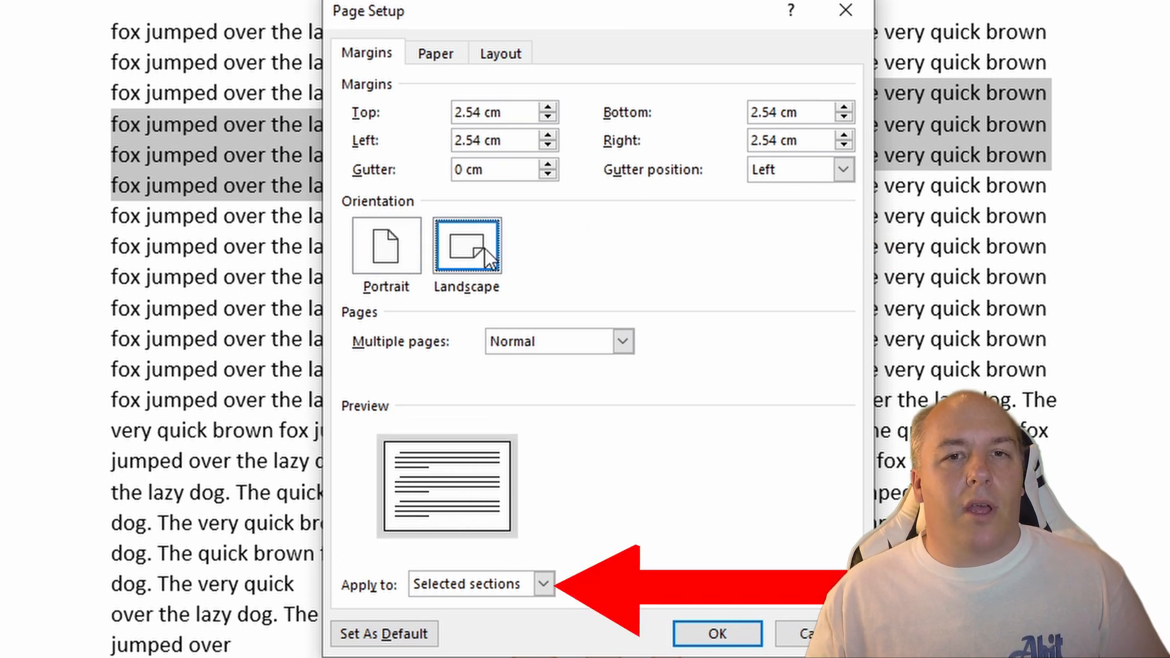
pyautogui.click(544, 584)
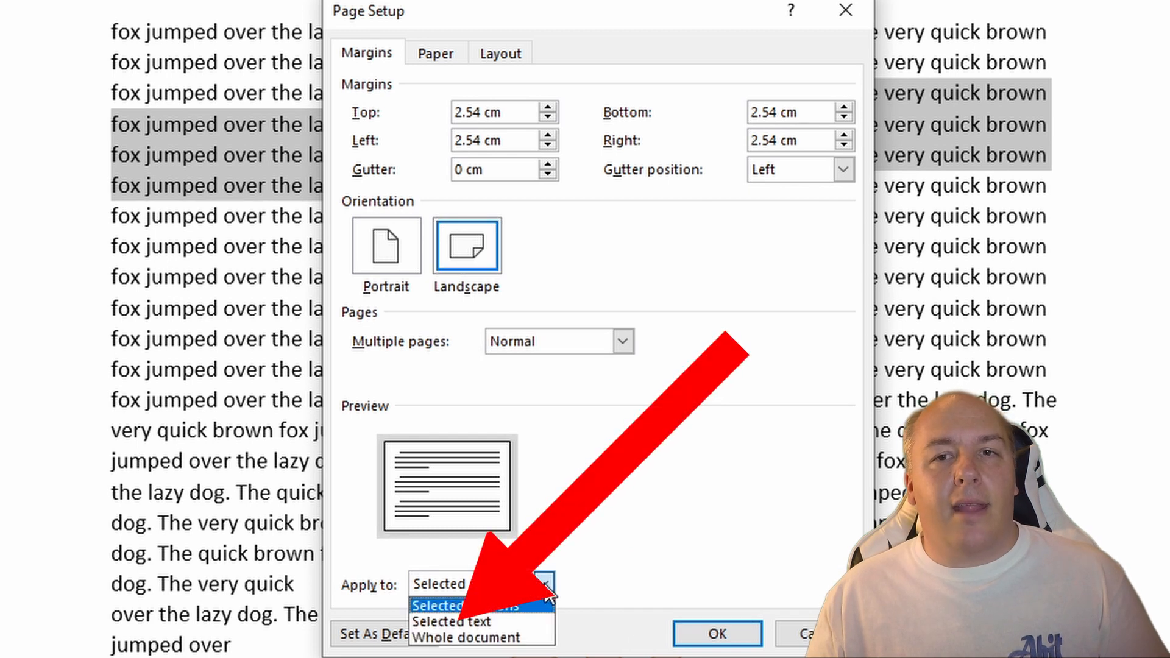
pyautogui.click(517, 622)
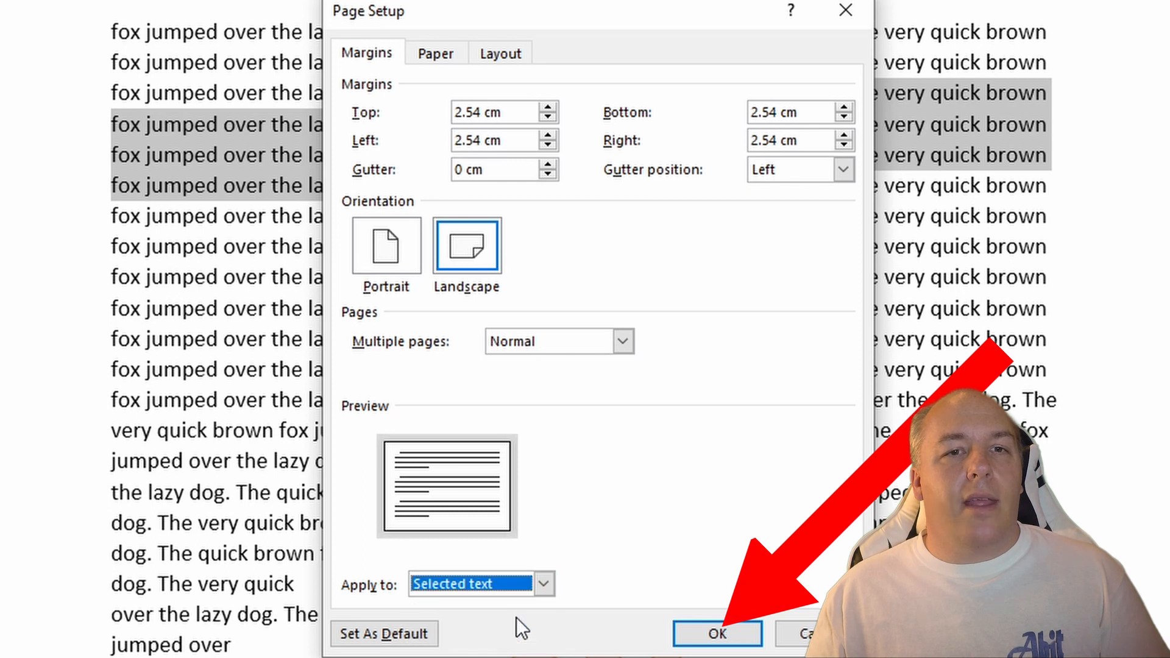
pyautogui.click(752, 628)
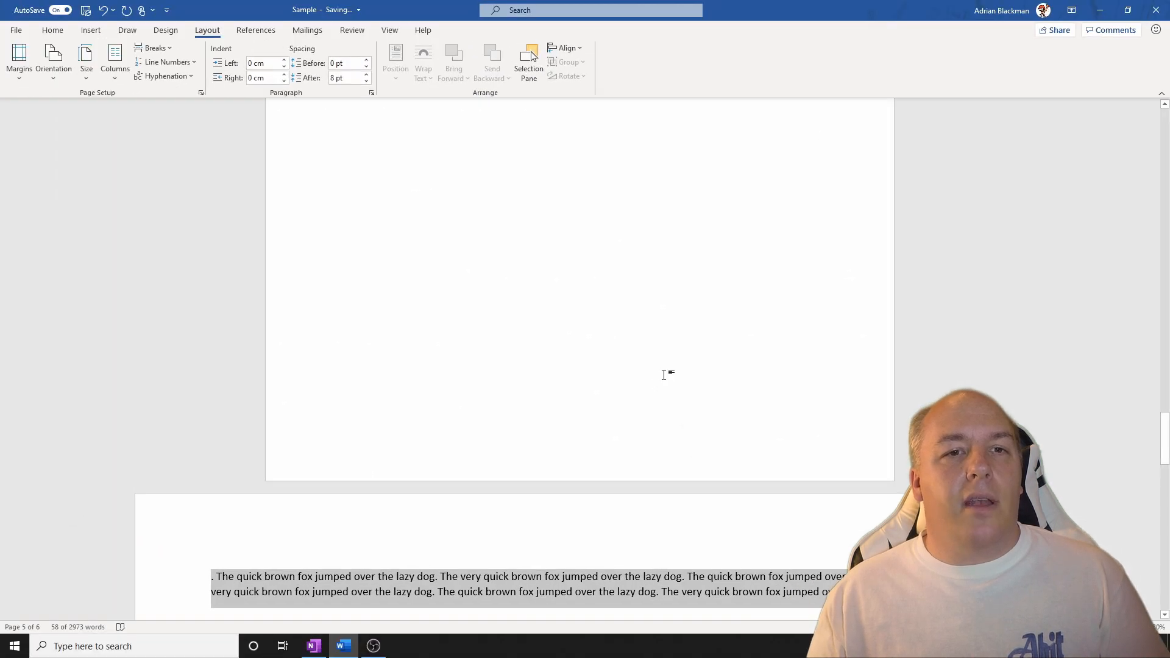
pyautogui.scroll(10, 665, 374)
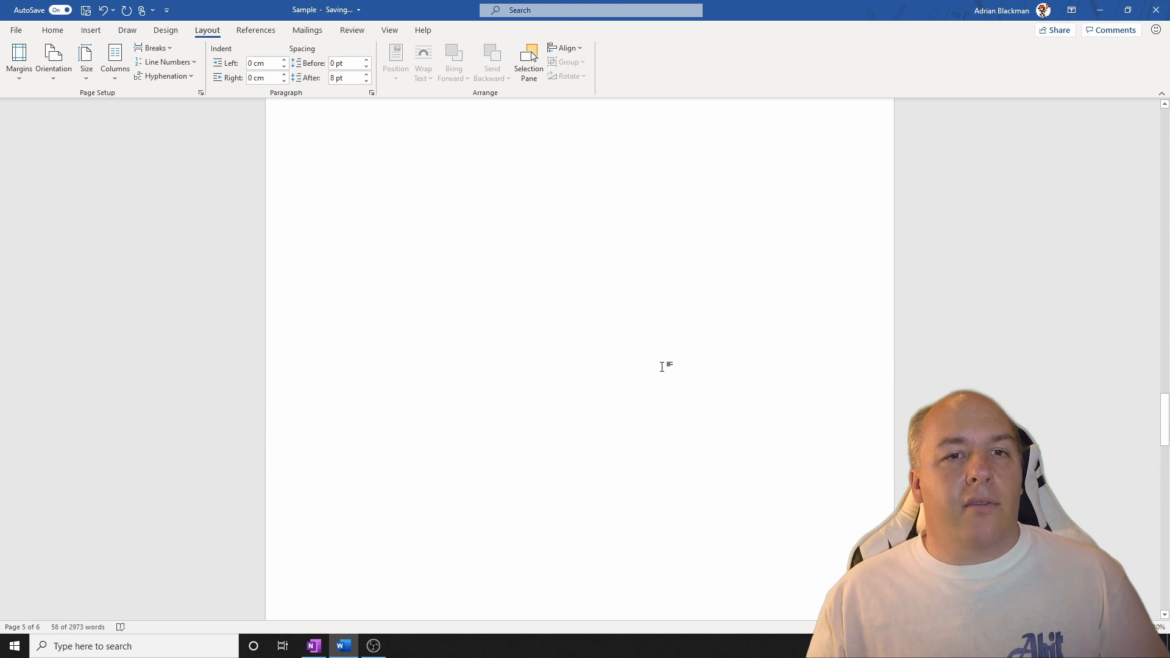
# Examine the page layout and orientation around the reoriented passage, from page 2 through the end of the document.
pyautogui.scroll(-10, 662, 368)
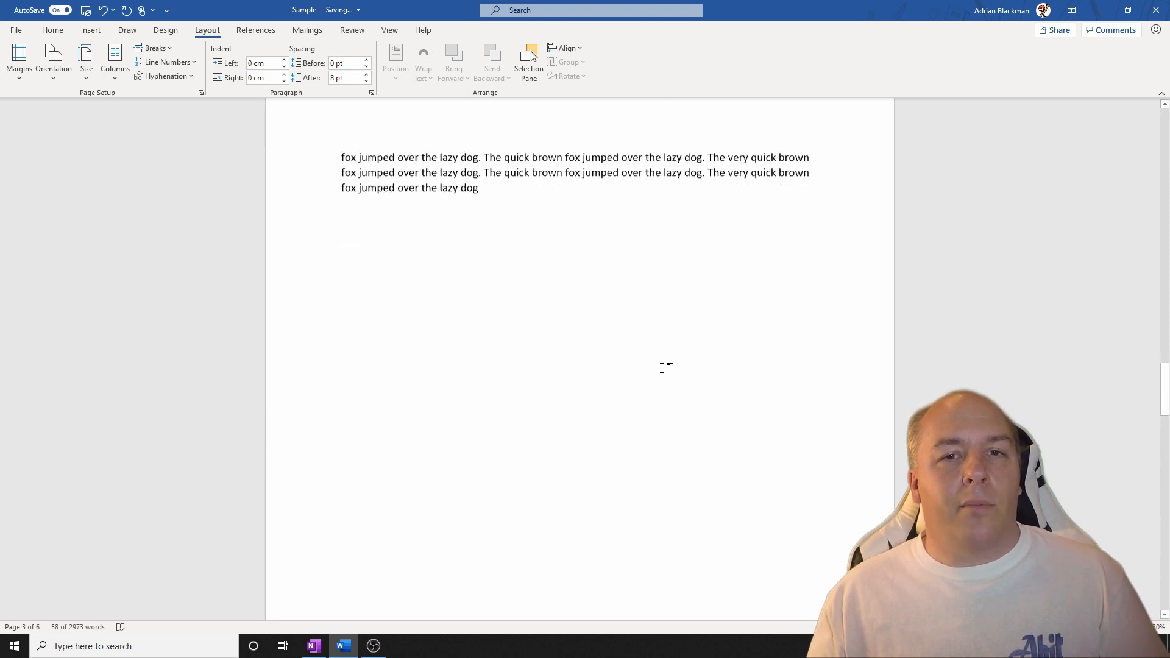
pyautogui.scroll(-15, 664, 373)
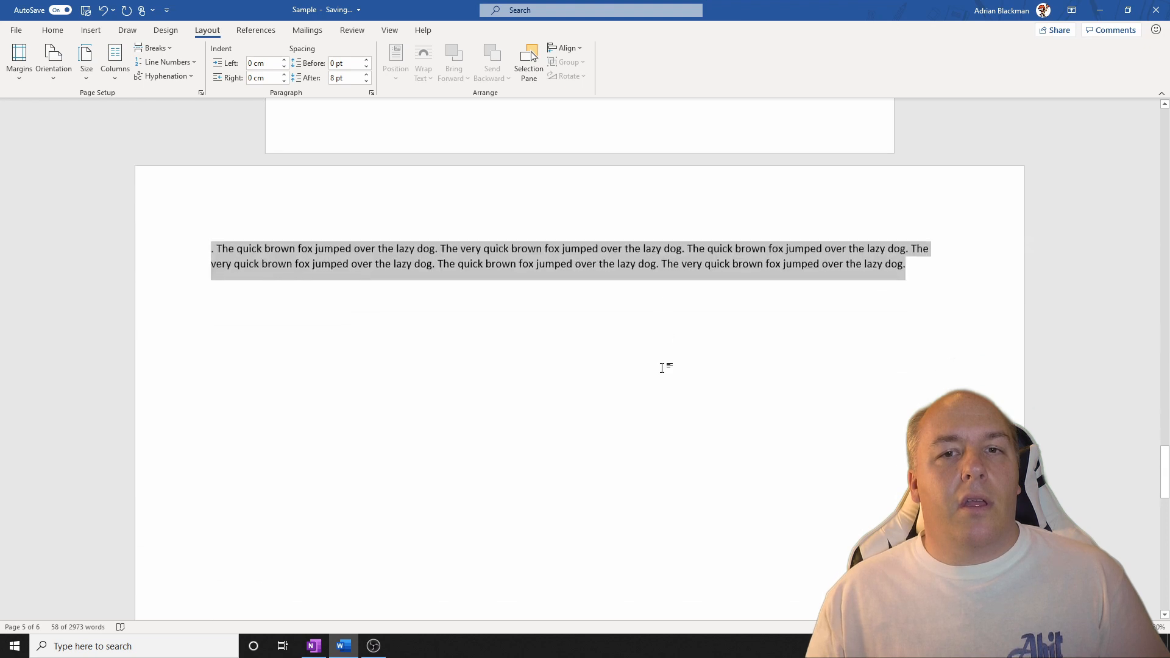
pyautogui.scroll(-3, 664, 368)
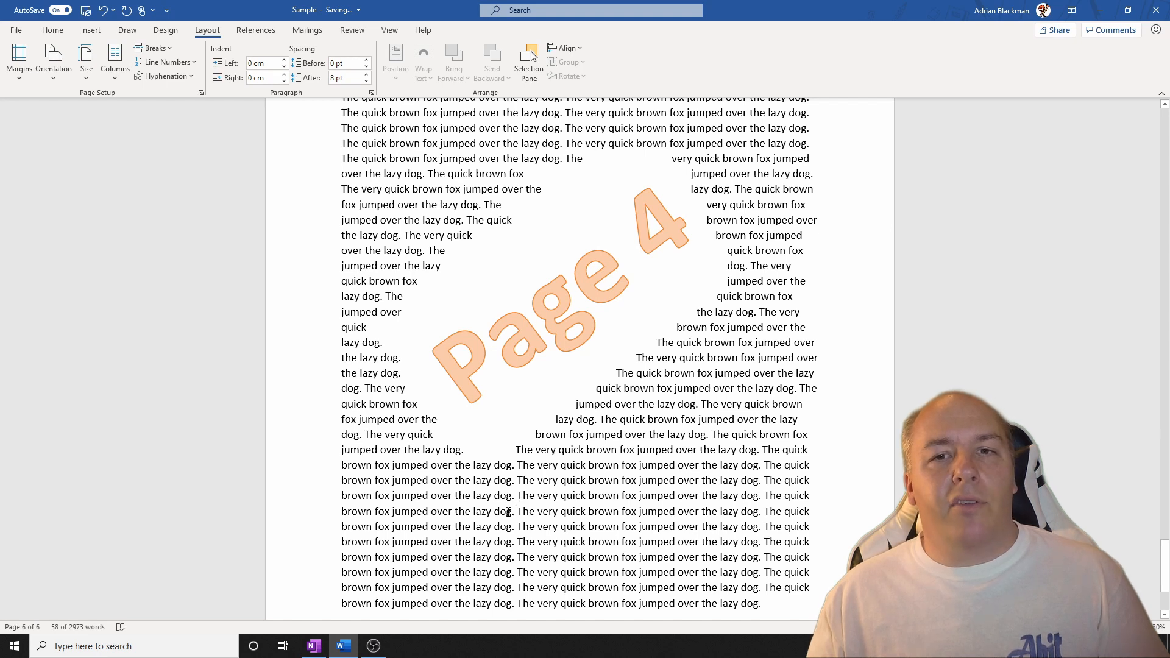
pyautogui.scroll(12, 632, 419)
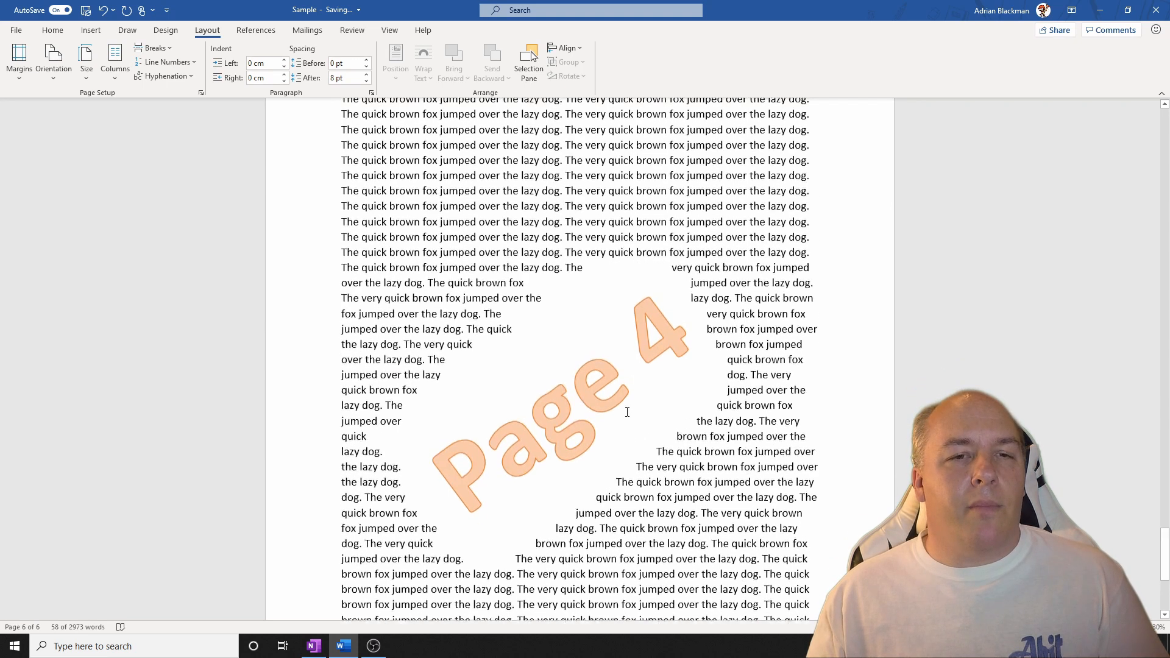
pyautogui.scroll(15, 624, 412)
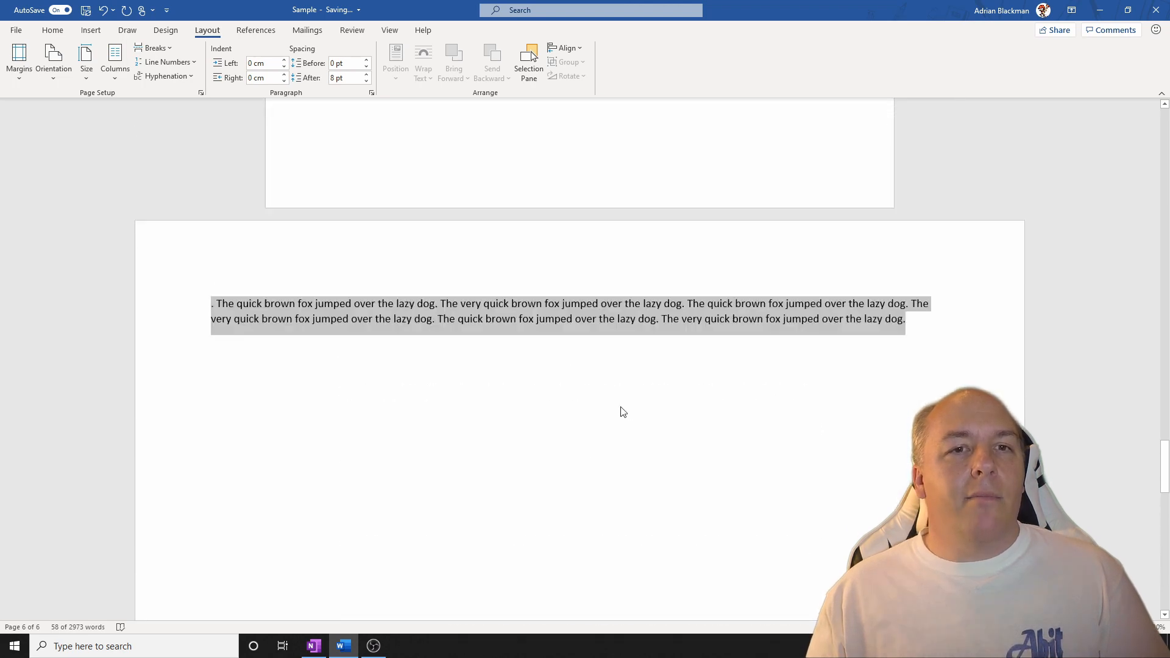
pyautogui.scroll(15, 619, 425)
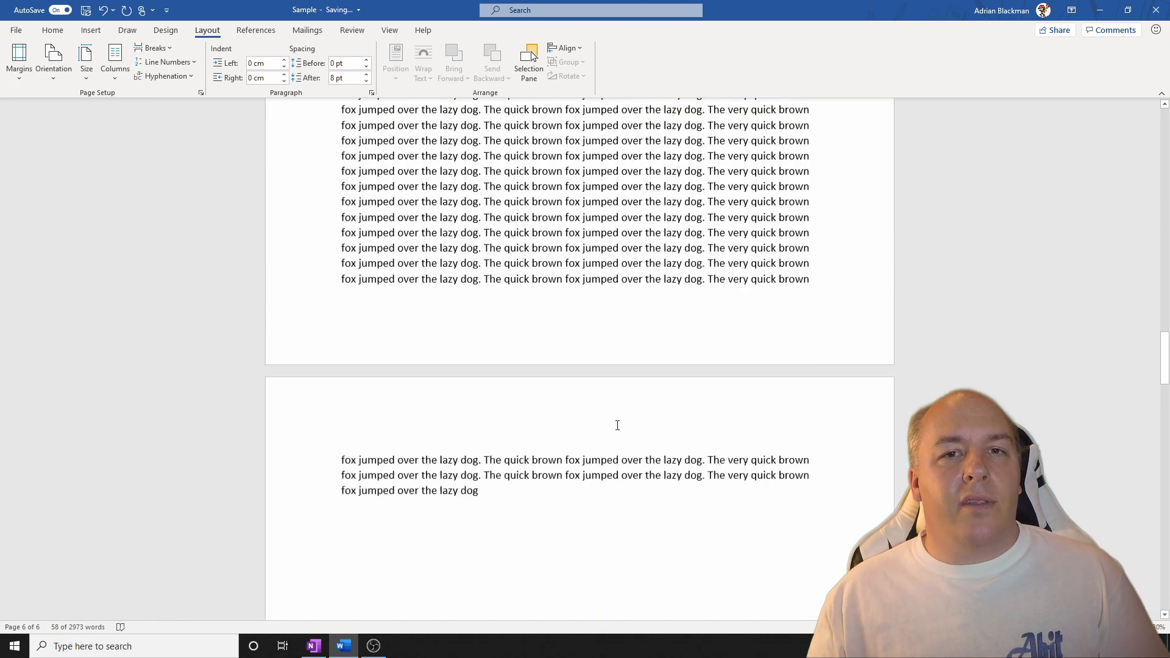
pyautogui.scroll(15, 616, 425)
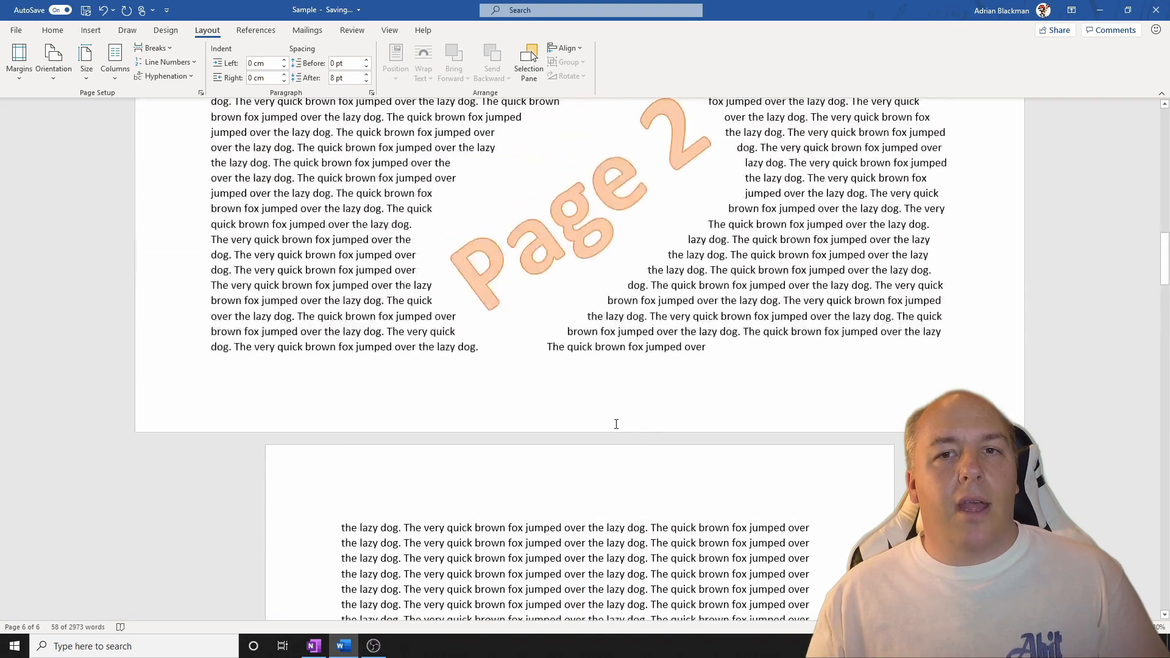
pyautogui.scroll(5, 616, 425)
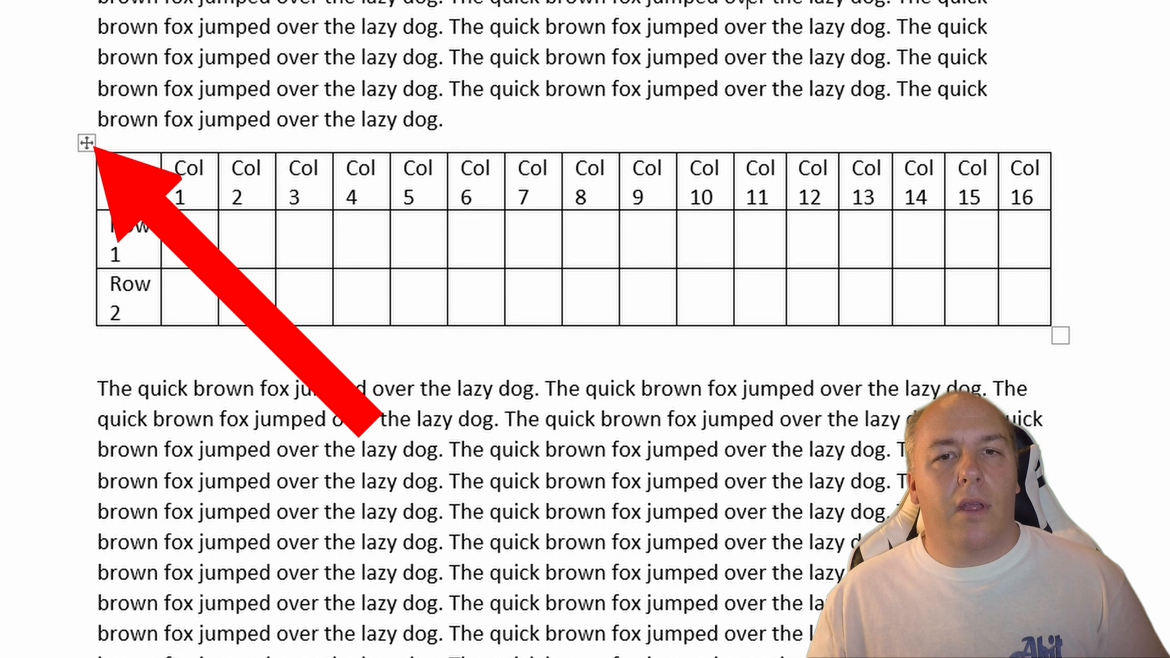
# Select the entire table with headings Col 1 to Col 16 and set its orientation to Landscape, applied to Selected text only.
pyautogui.click(87, 144)
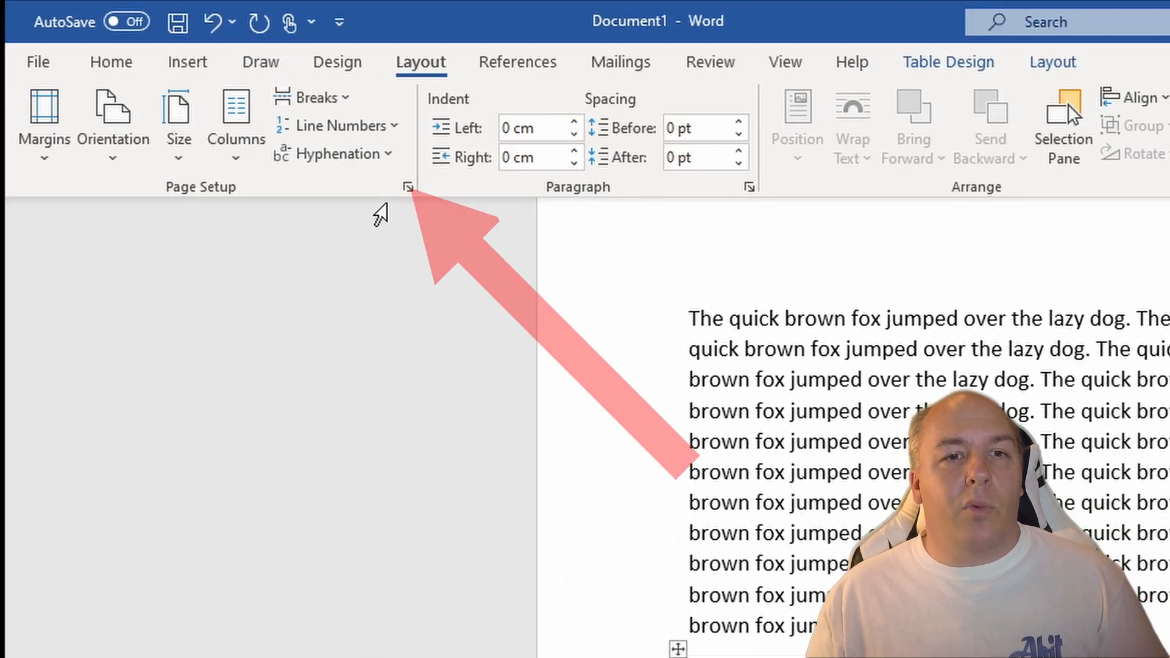
pyautogui.click(408, 188)
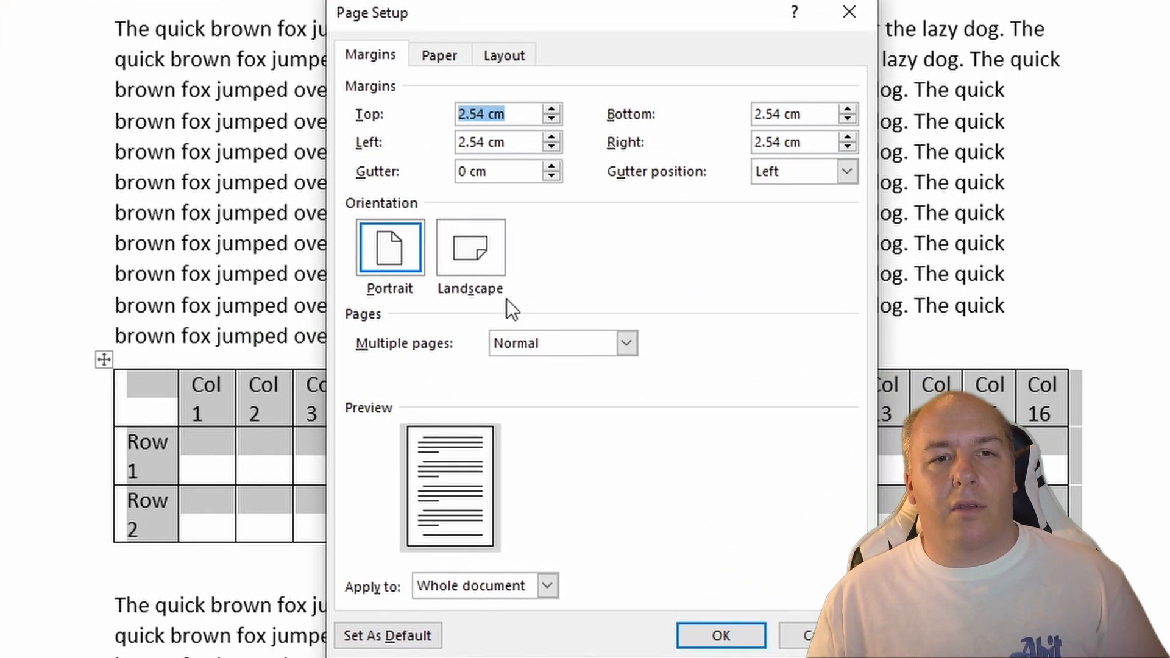
pyautogui.click(482, 254)
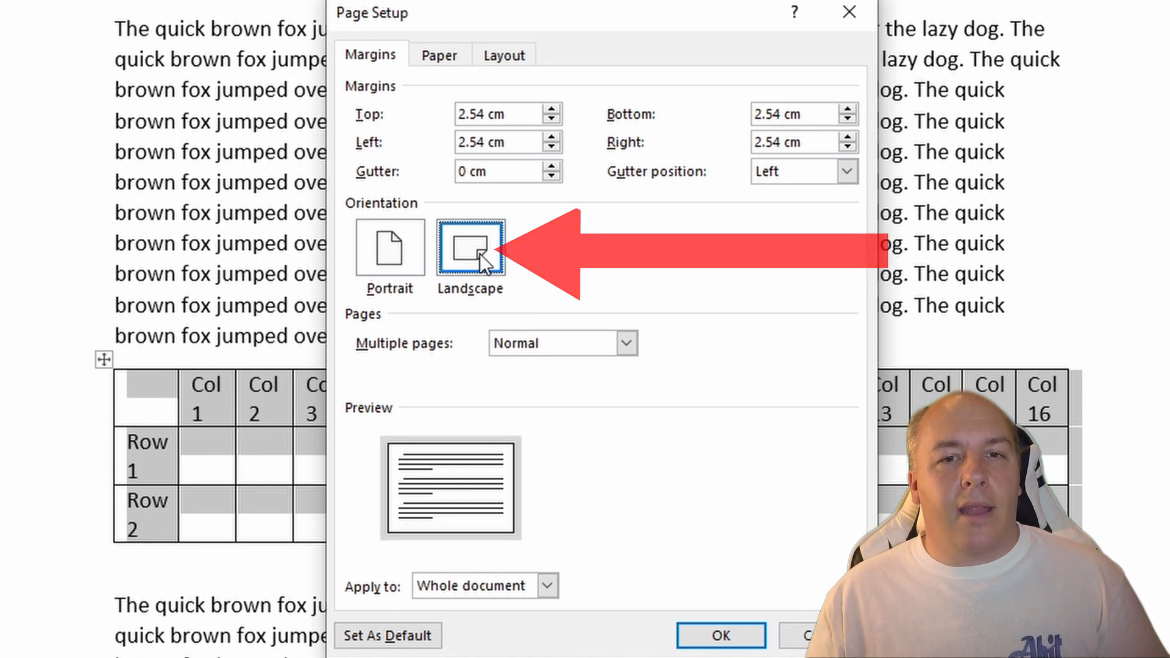
pyautogui.click(499, 590)
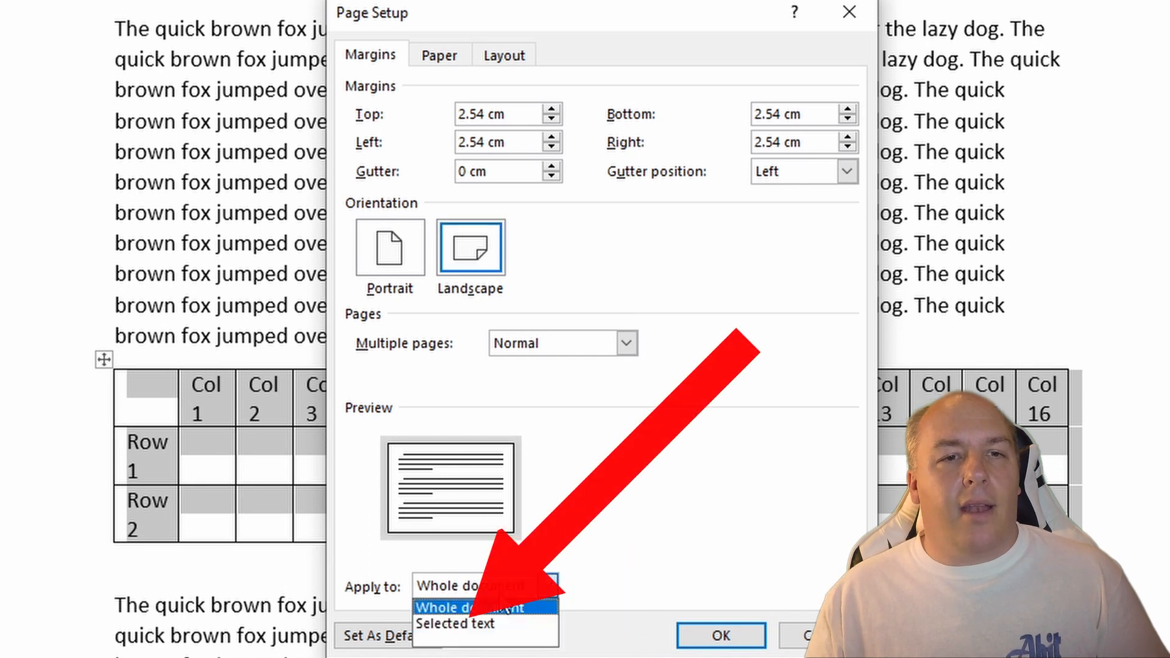
pyautogui.click(510, 627)
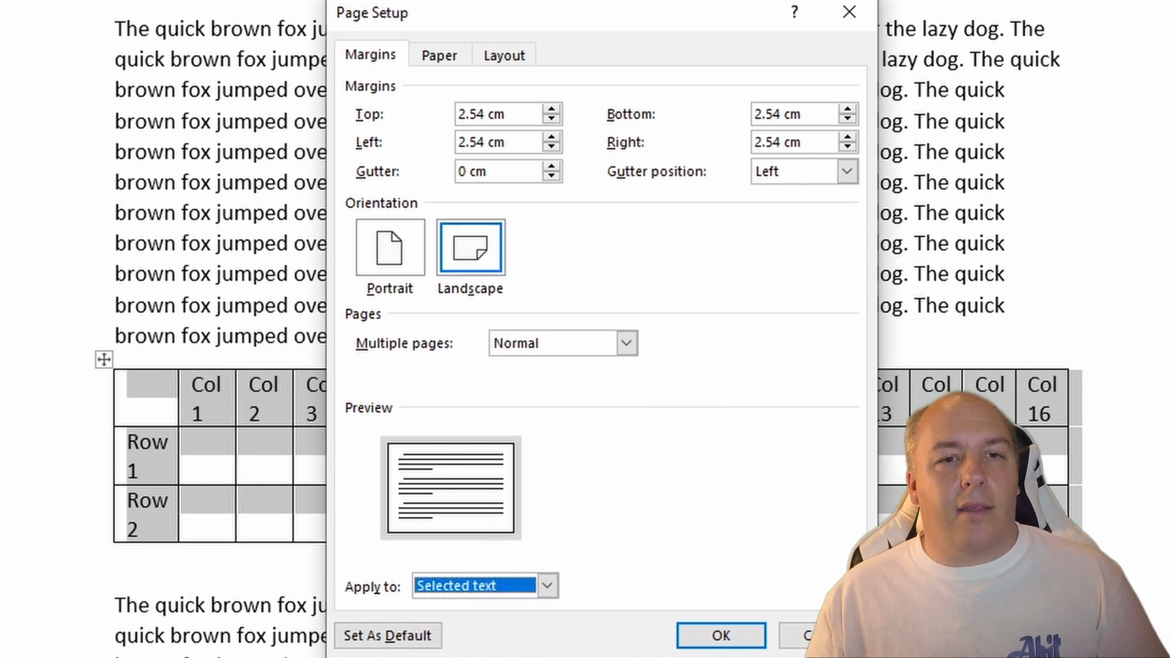
pyautogui.click(731, 638)
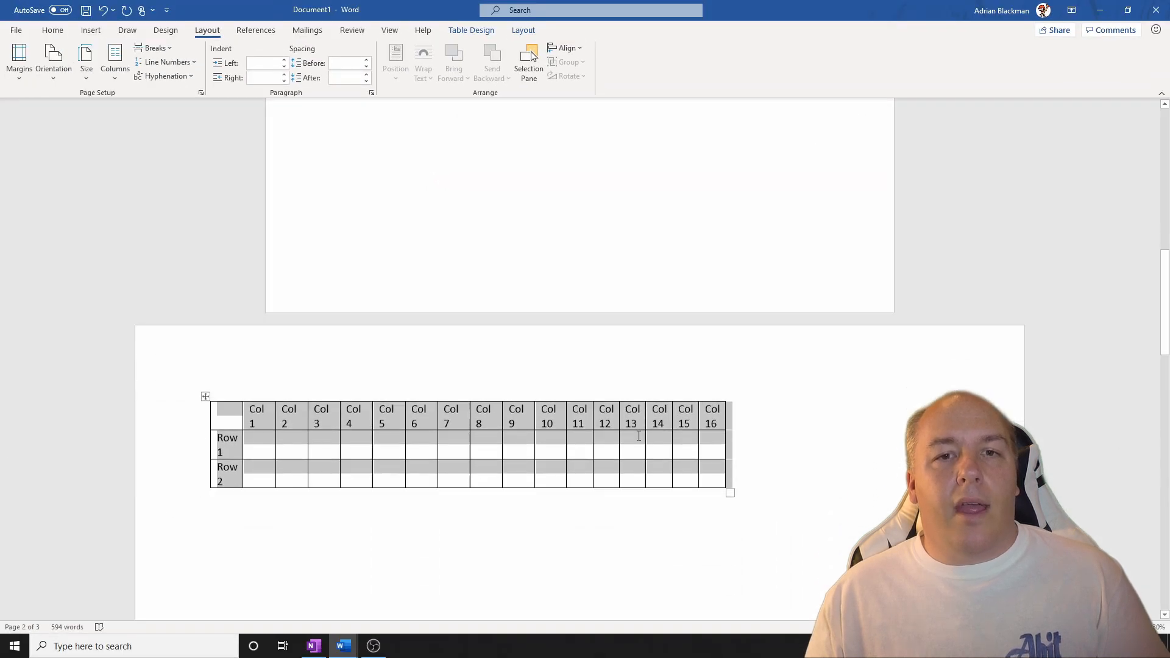
# Check the orientation of the table's page and the page of text following it.
pyautogui.scroll(-3, 639, 436)
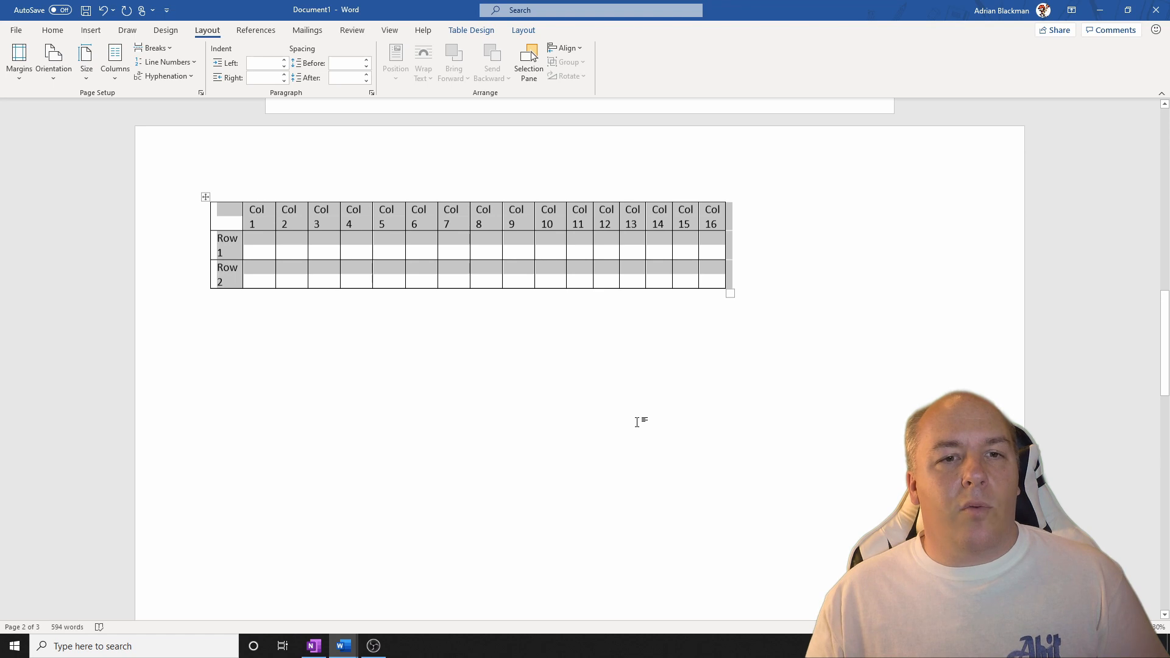
pyautogui.scroll(-8, 637, 423)
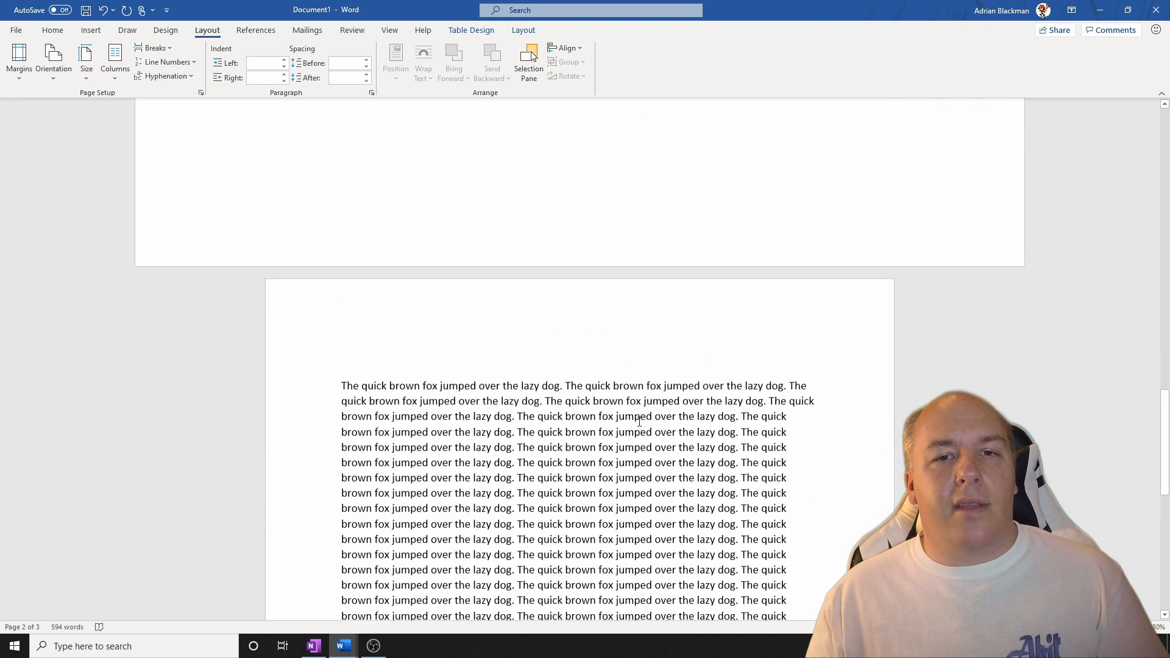
pyautogui.scroll(8, 640, 421)
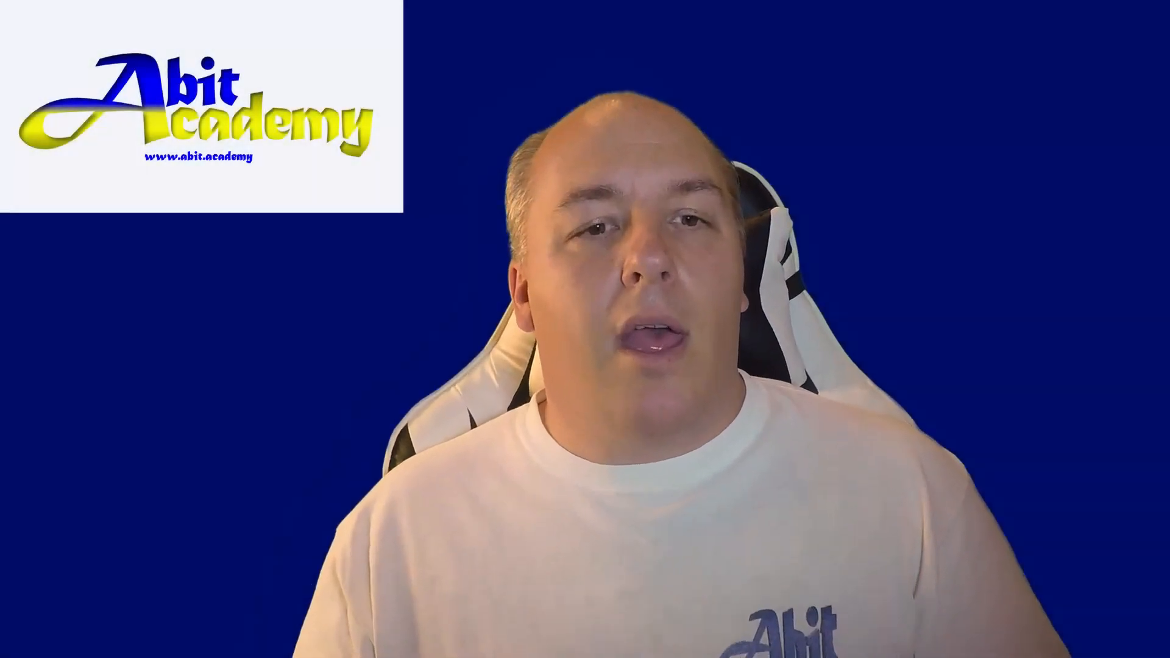